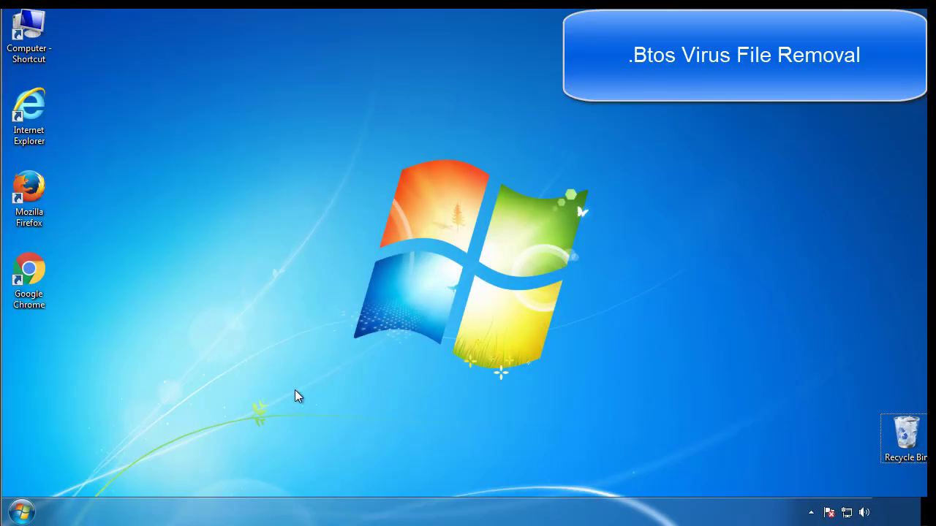
Turn on Minimal safe boot in msconfig's Boot tab and restart Windows into Safe Mode
click(26, 512)
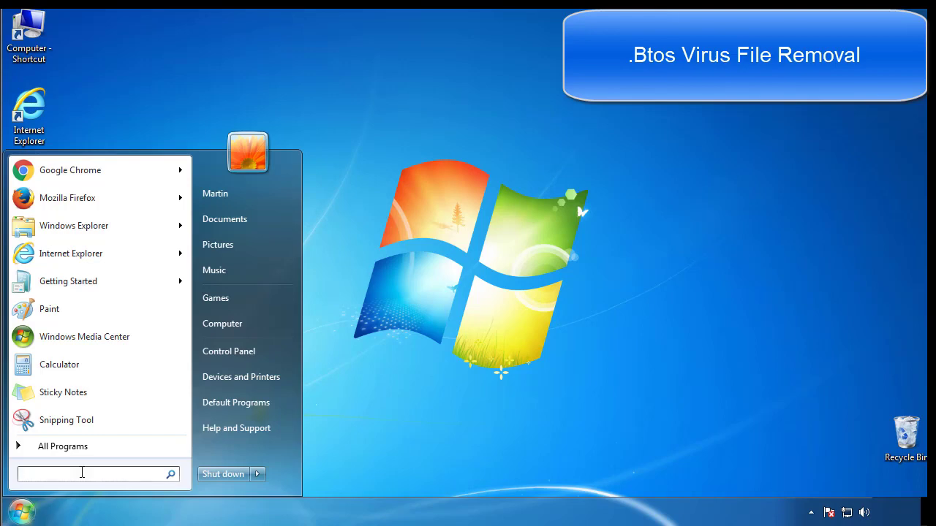
text(msconfig)
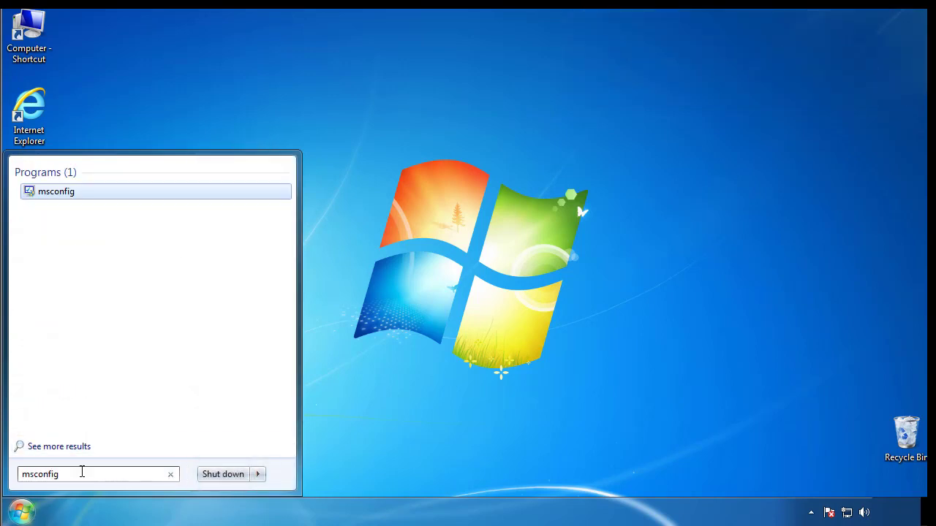
key(Return)
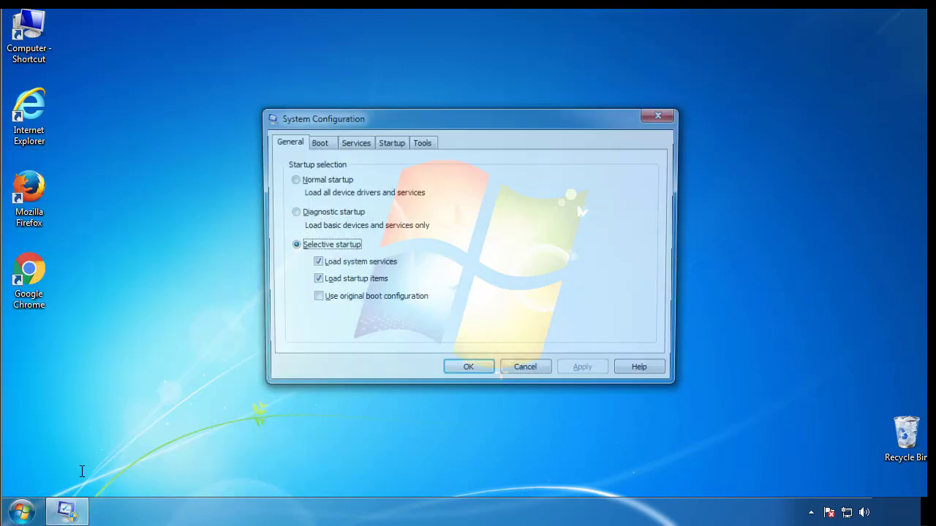
click(315, 143)
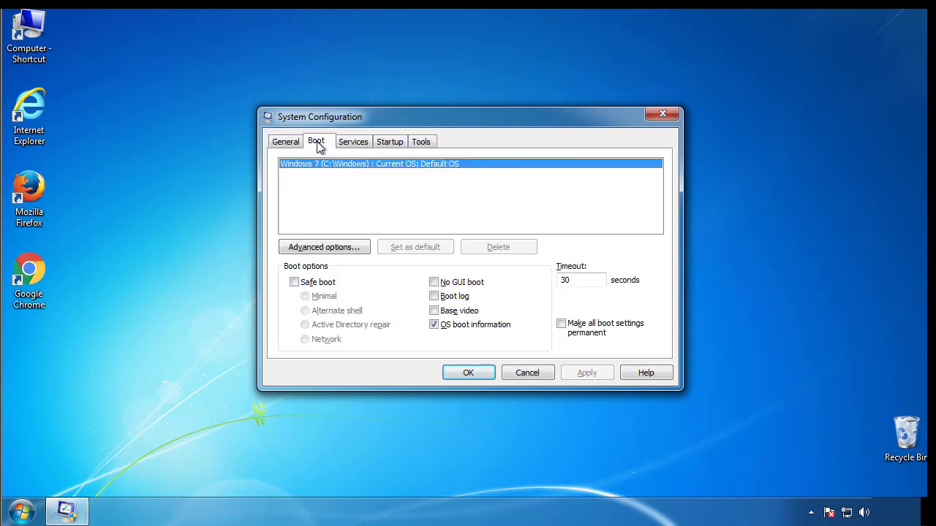
click(293, 282)
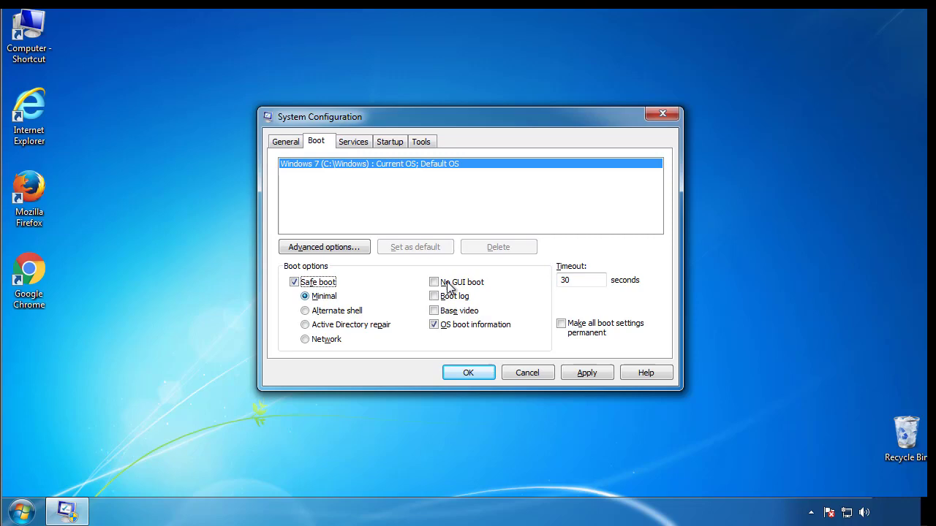
click(475, 374)
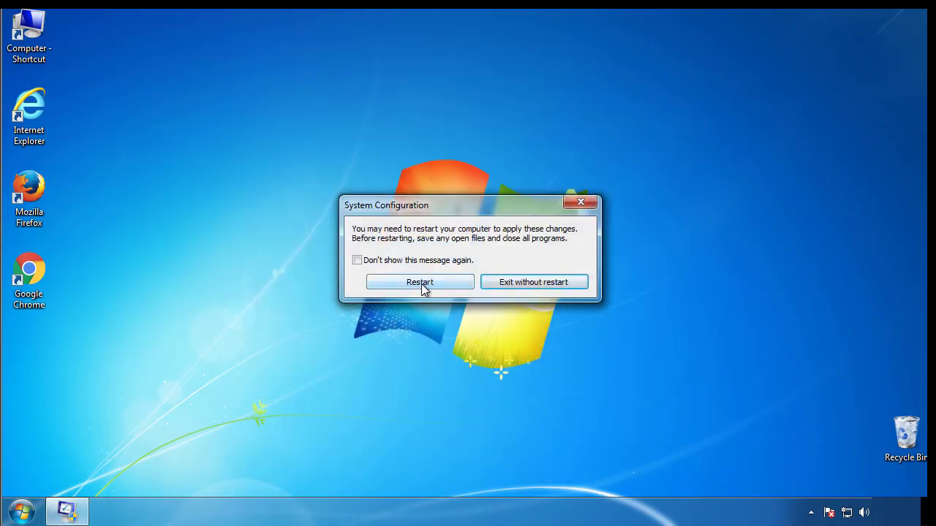
click(421, 284)
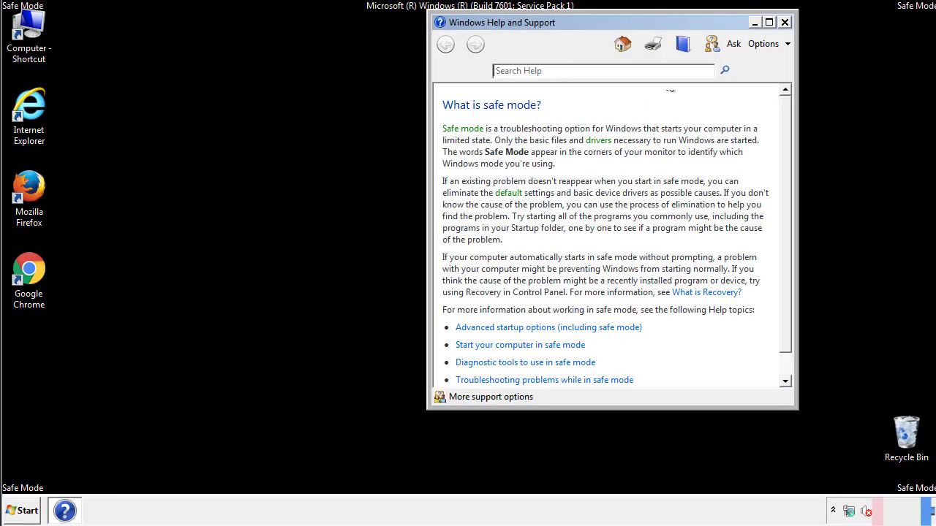
Close Safe Mode help and set Folder Options to show hidden files, folders and drives
click(785, 22)
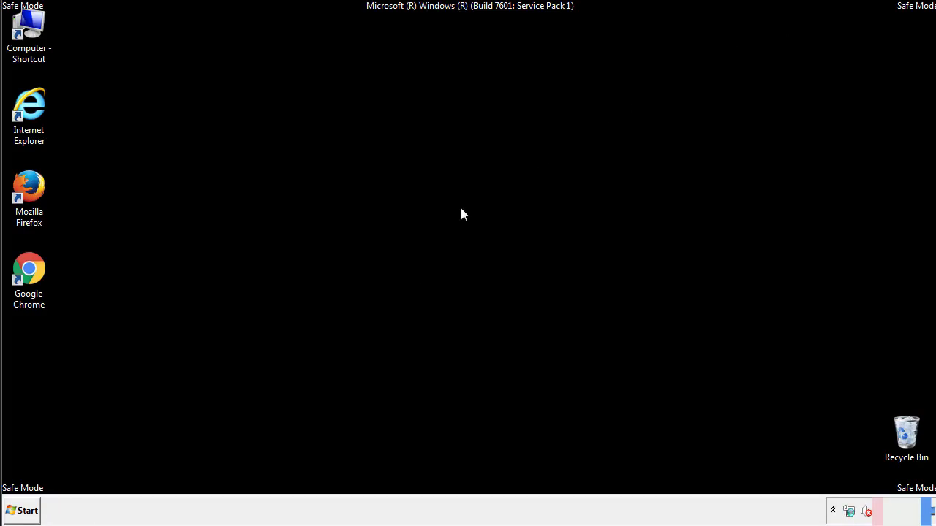
click(29, 510)
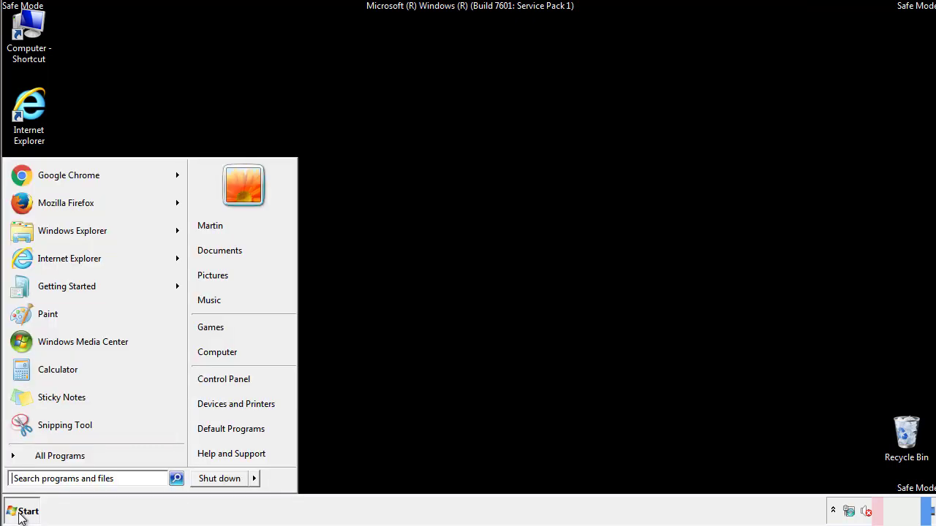
click(232, 376)
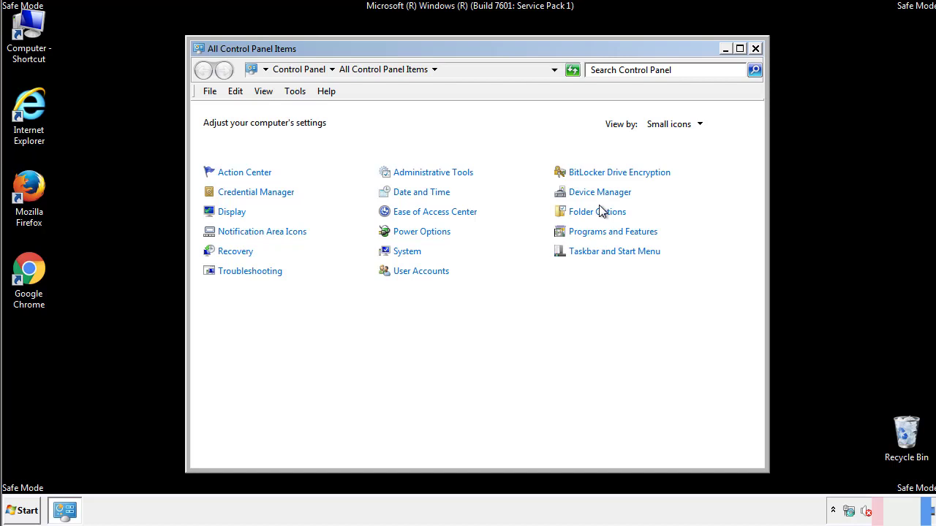
click(599, 213)
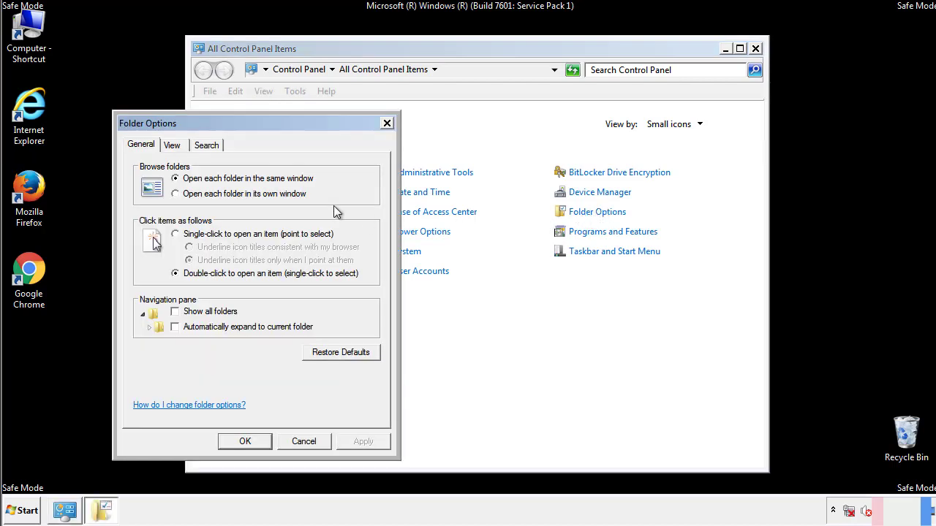
click(173, 147)
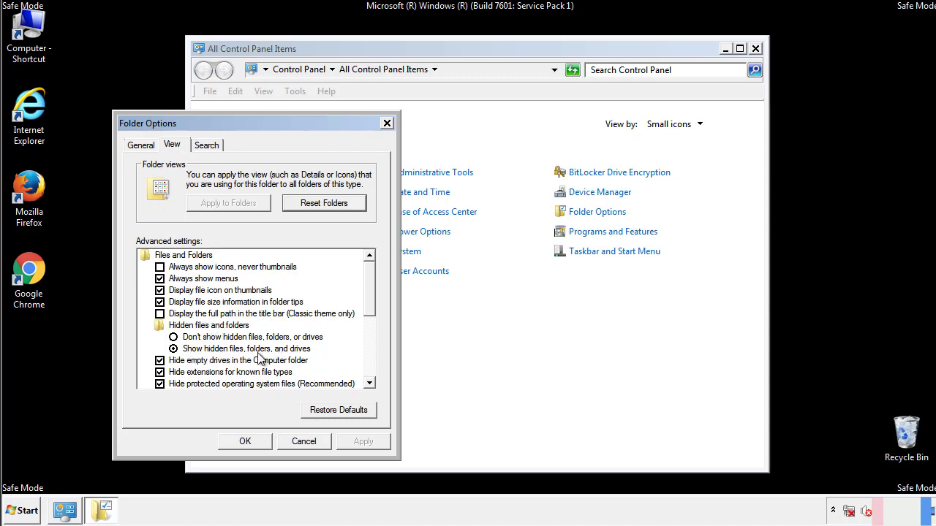
click(252, 440)
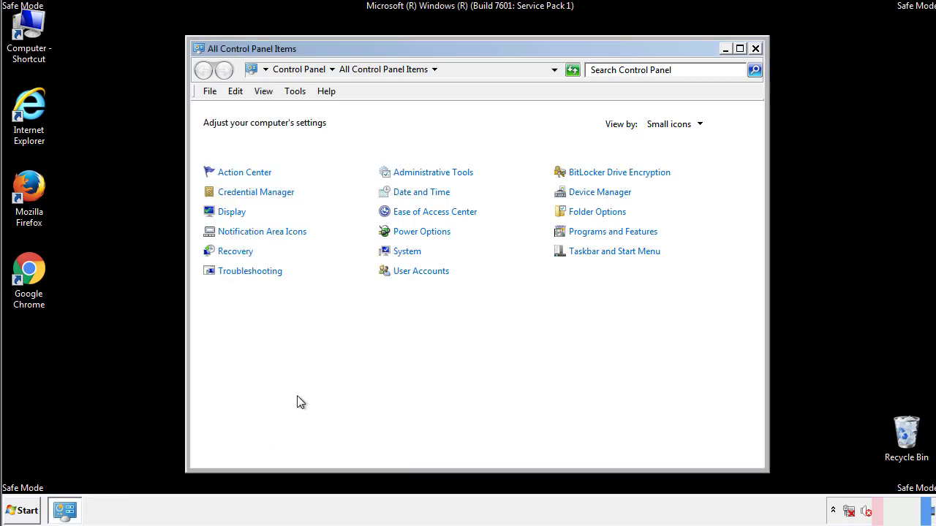
click(755, 49)
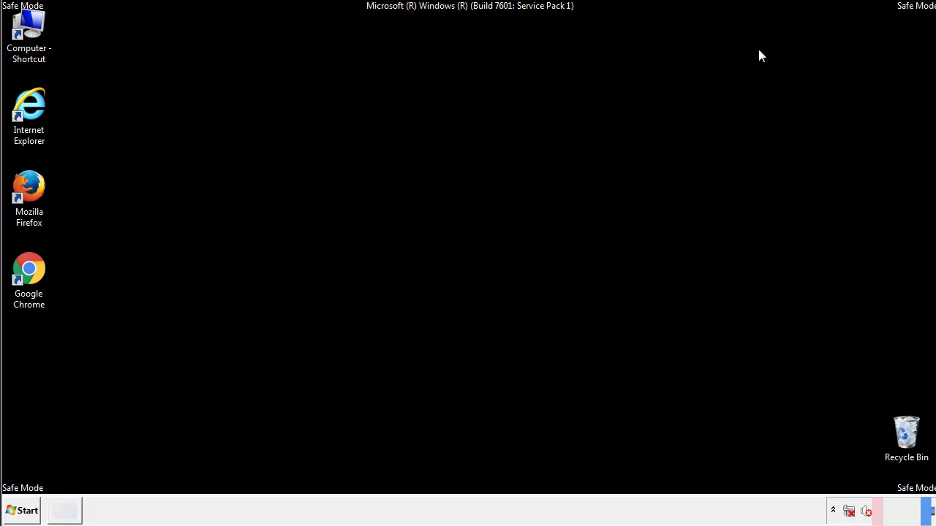
Browse from Computer to the C:\Windows\System32 folder
double_click(38, 25)
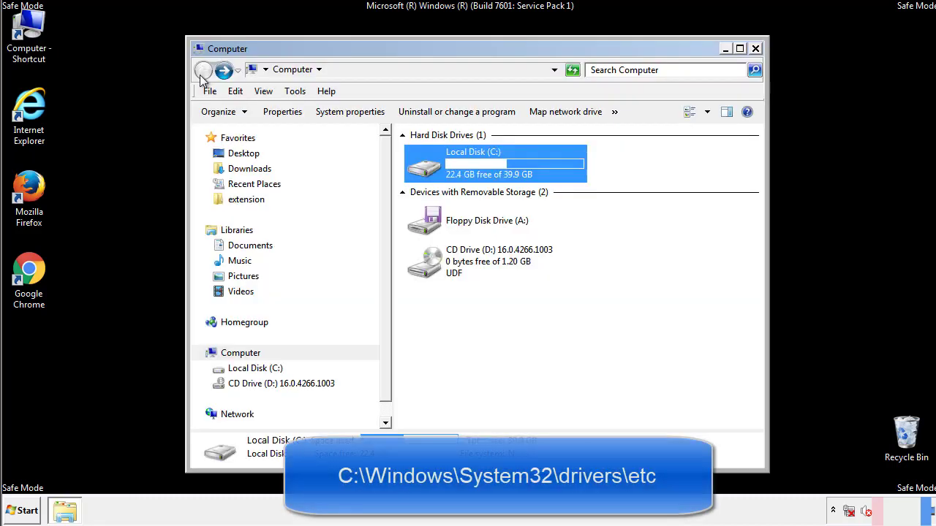
double_click(430, 170)
click(427, 269)
double_click(427, 269)
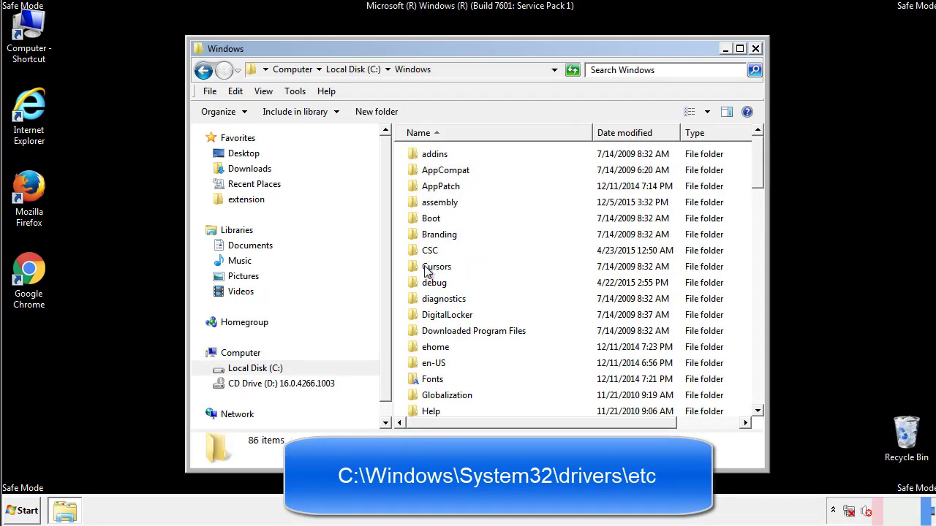
scroll(431, 329, down, 2)
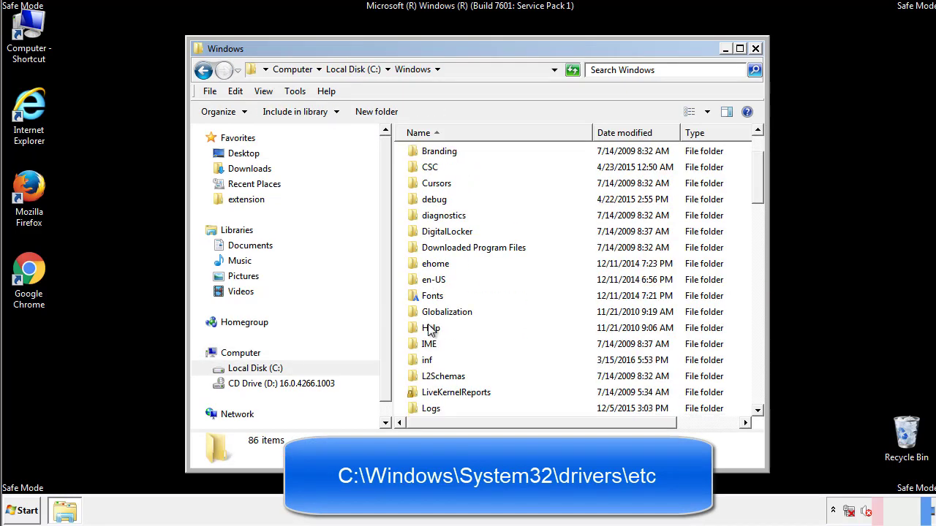
scroll(431, 331, down, 7)
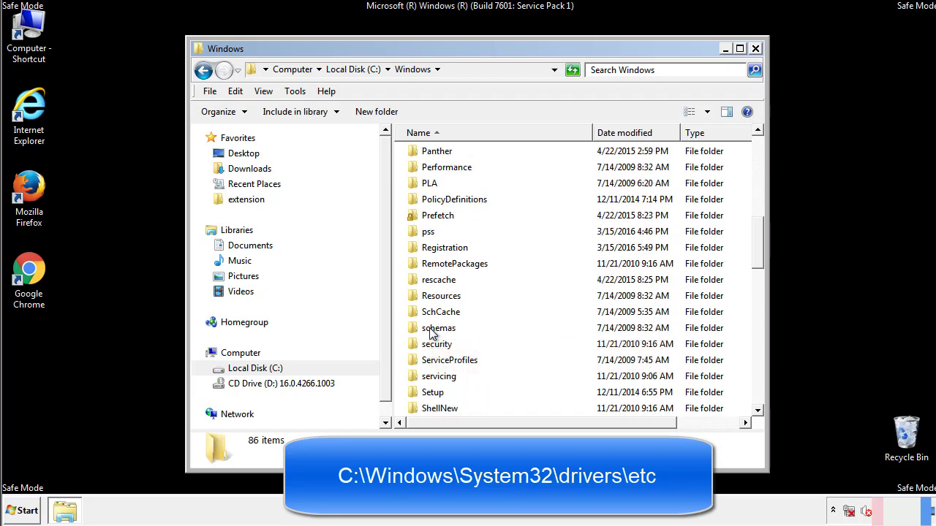
scroll(431, 330, down, 2)
double_click(441, 377)
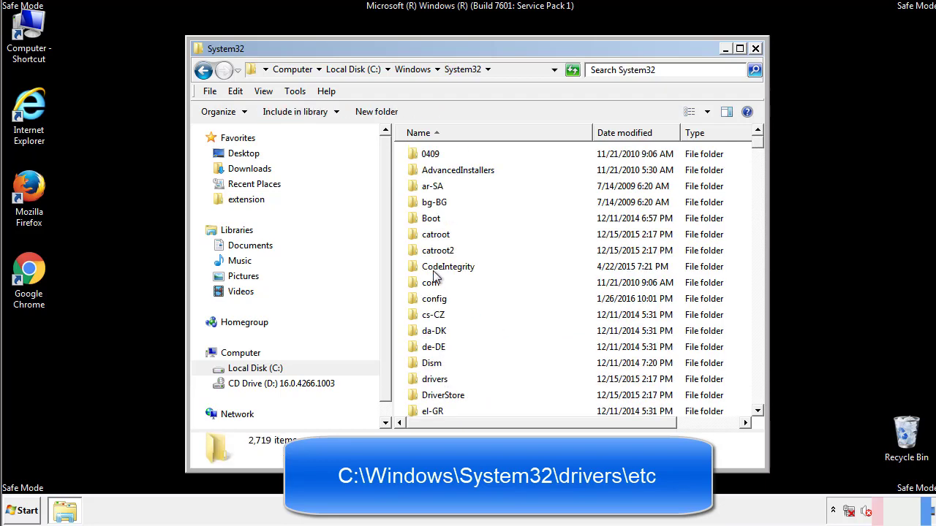
Go into drivers\etc and open the hosts file to get the program choice
double_click(436, 381)
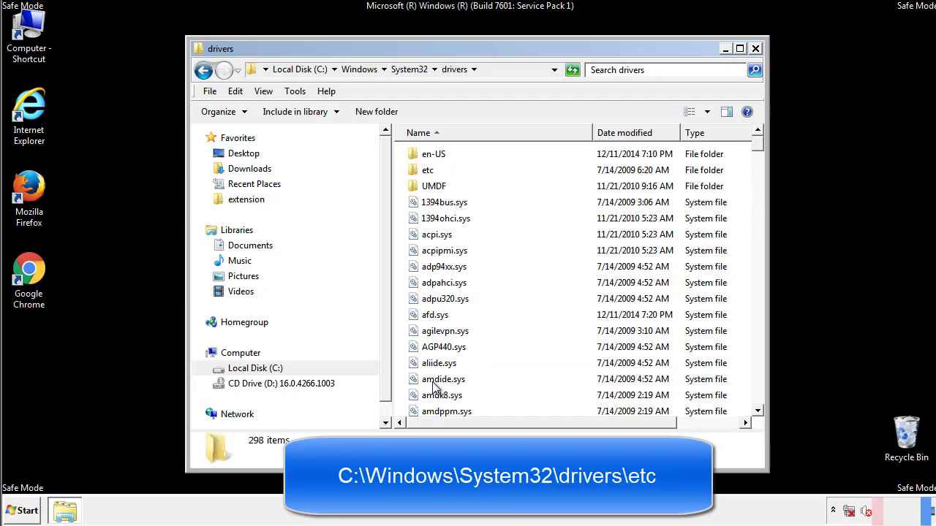
double_click(419, 172)
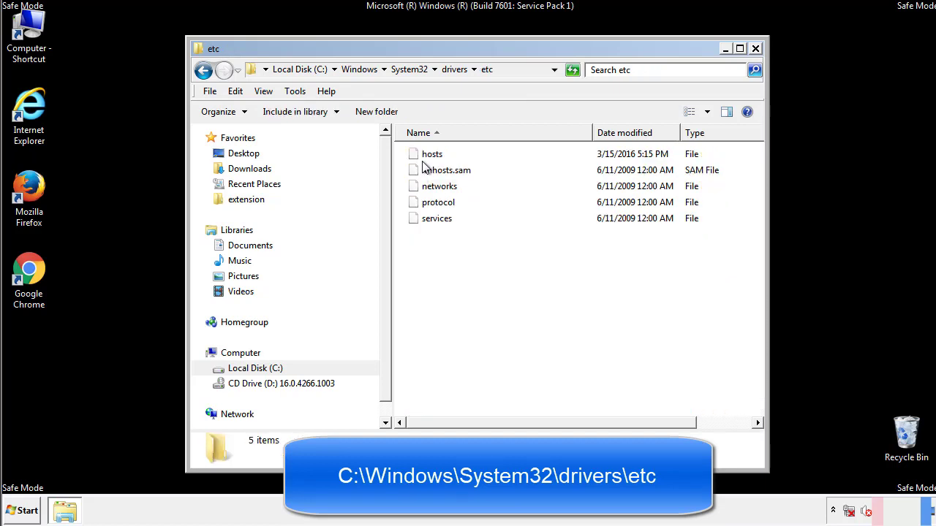
double_click(426, 155)
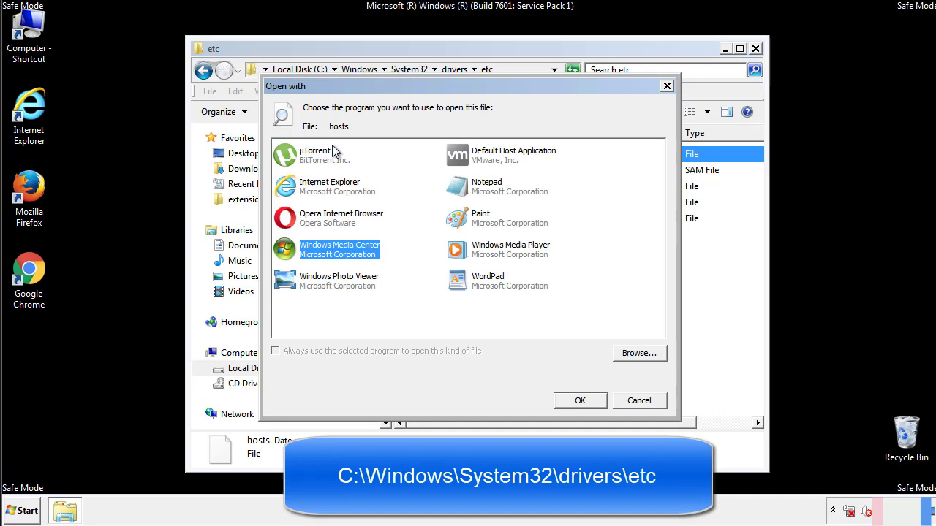
Open hosts in Notepad and delete the four custom IP entries at its end
click(474, 191)
click(578, 400)
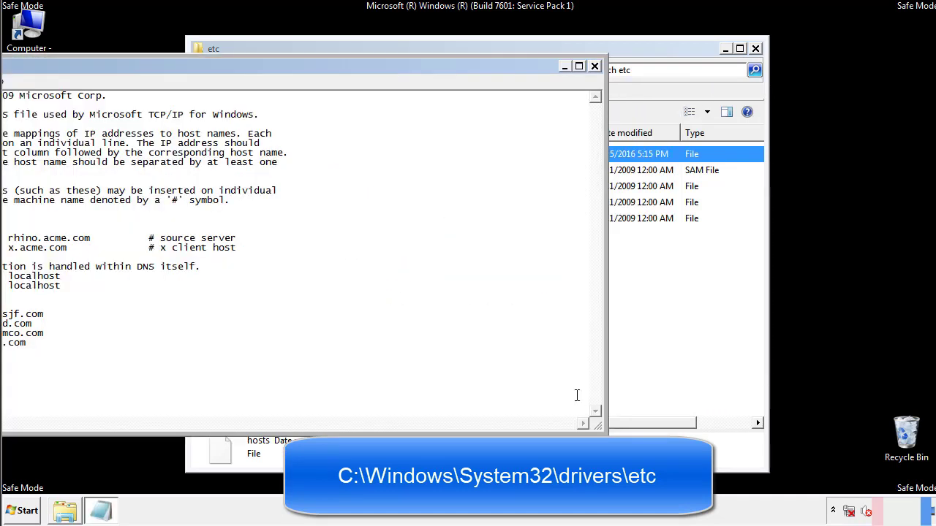
drag(383, 65, 595, 80)
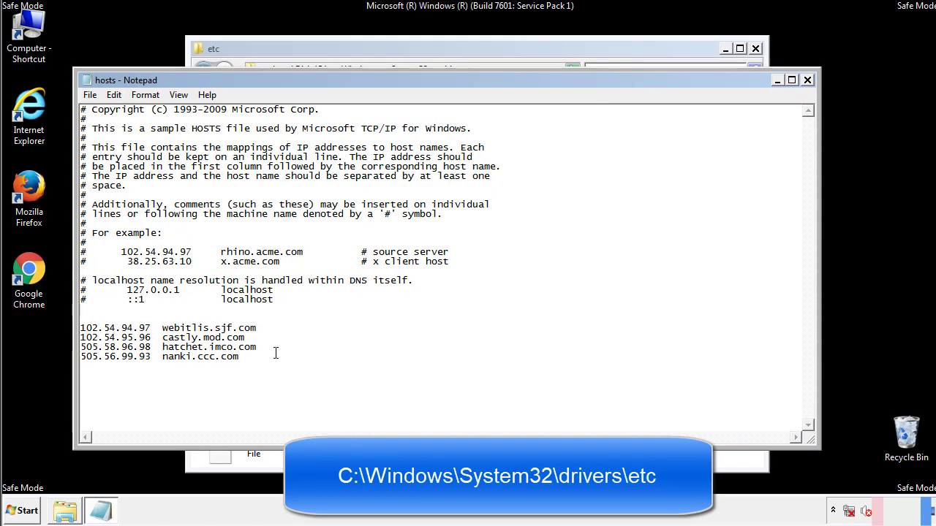
drag(261, 358, 80, 328)
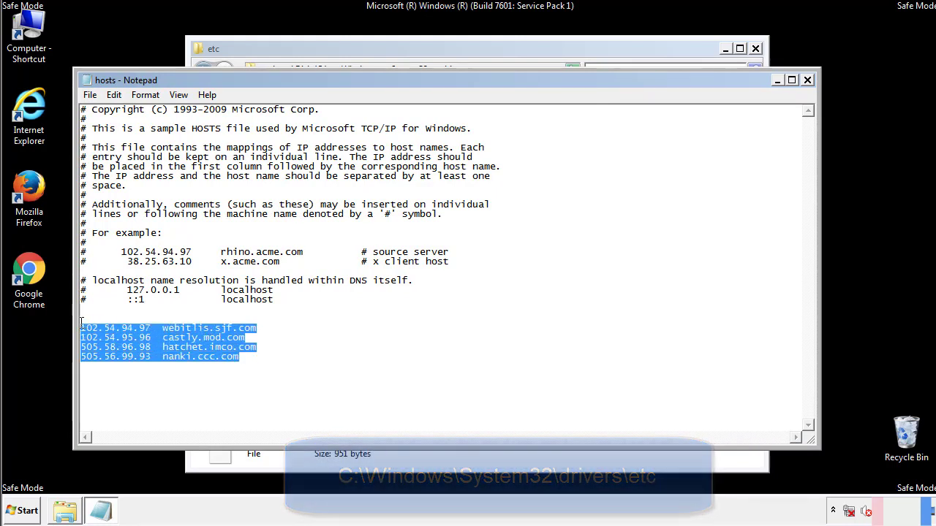
key(Delete)
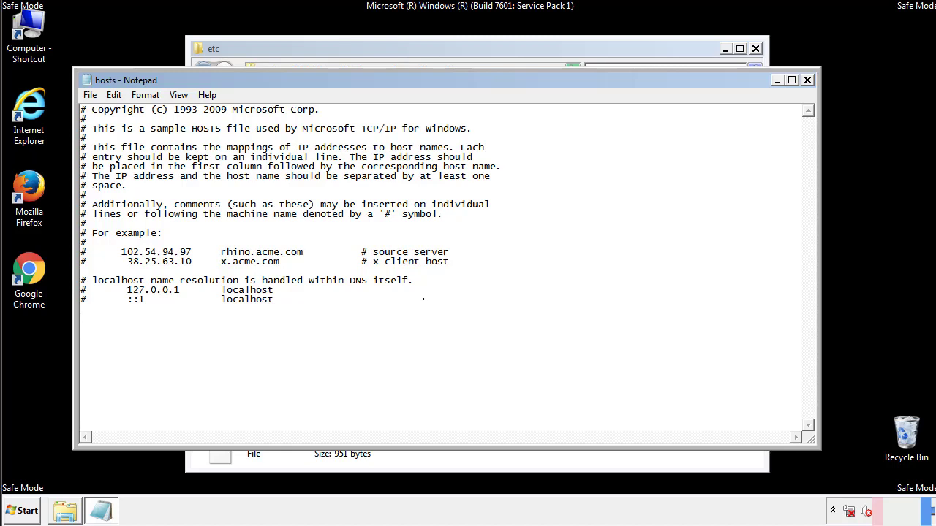
Save the edited hosts file while closing Notepad, then close the etc folder window
click(808, 80)
click(408, 266)
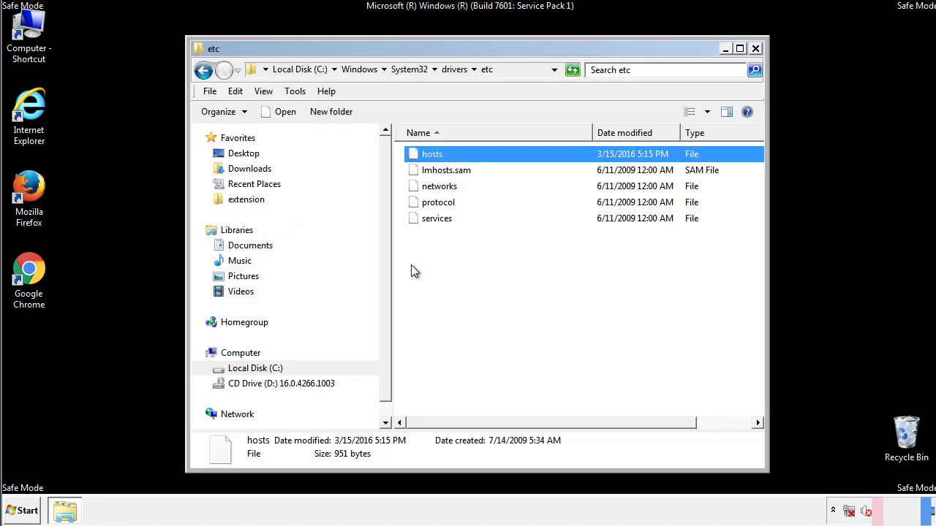
click(411, 265)
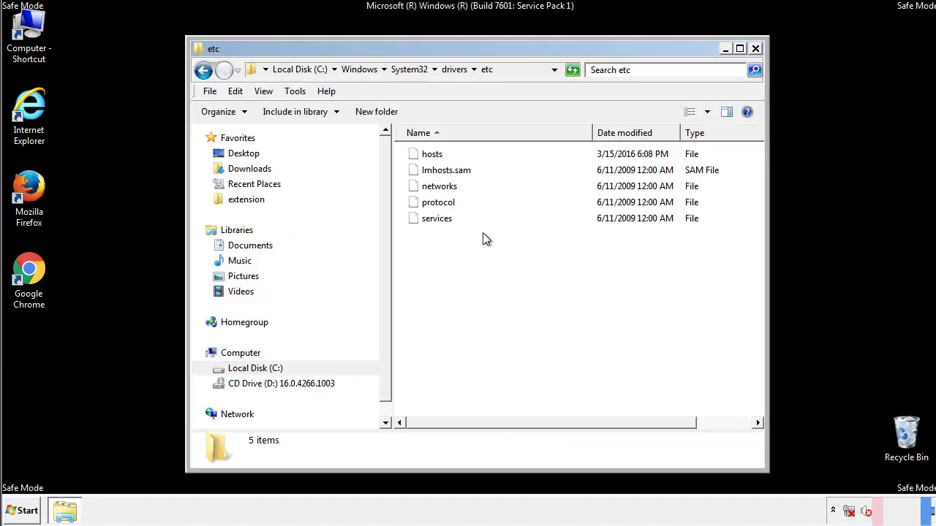
click(755, 49)
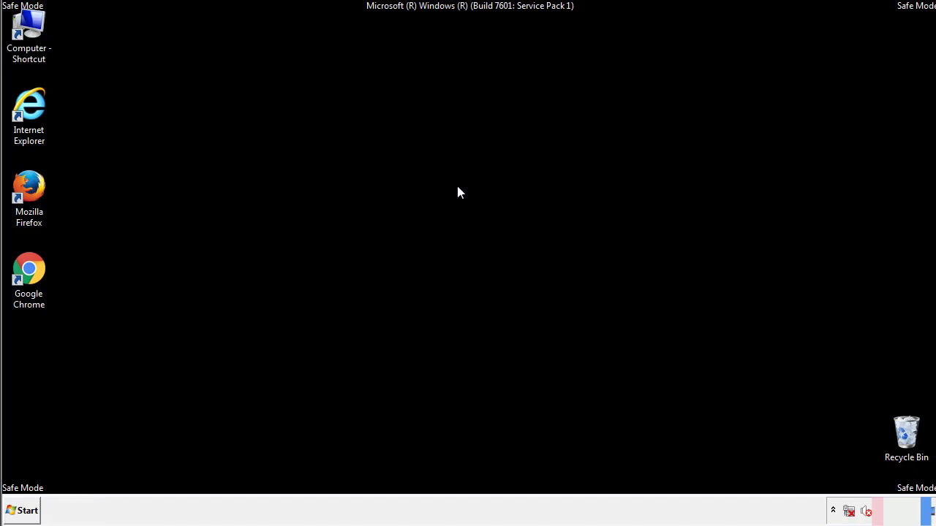
Open the Startup folder from All Programs in Windows Explorer
click(25, 510)
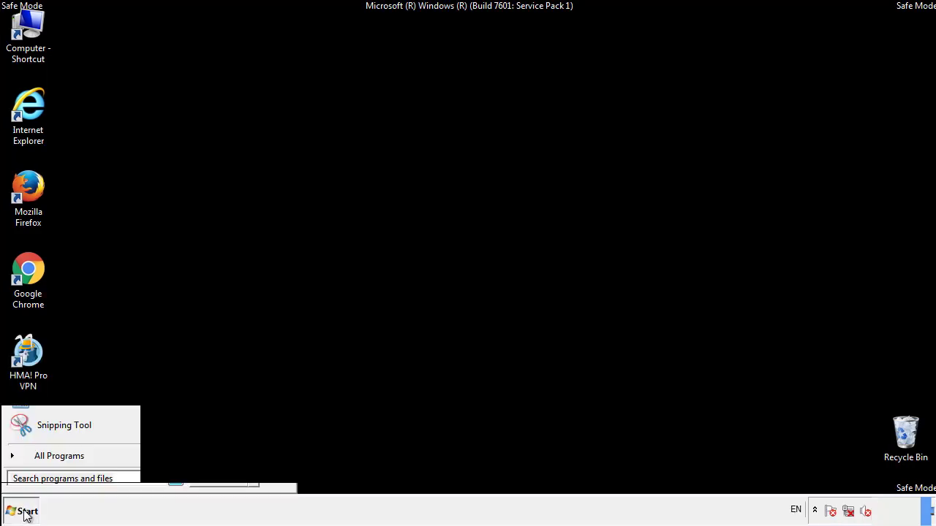
click(42, 461)
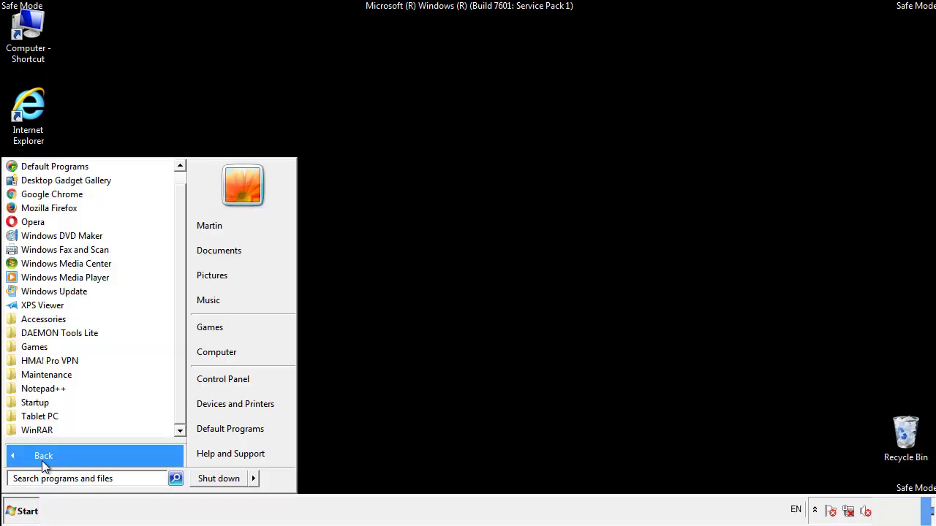
right_click(39, 403)
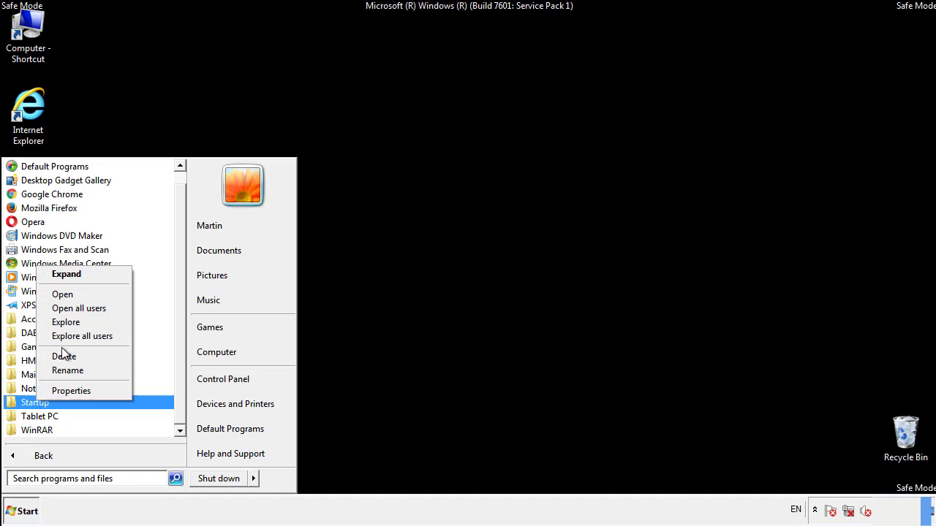
click(71, 294)
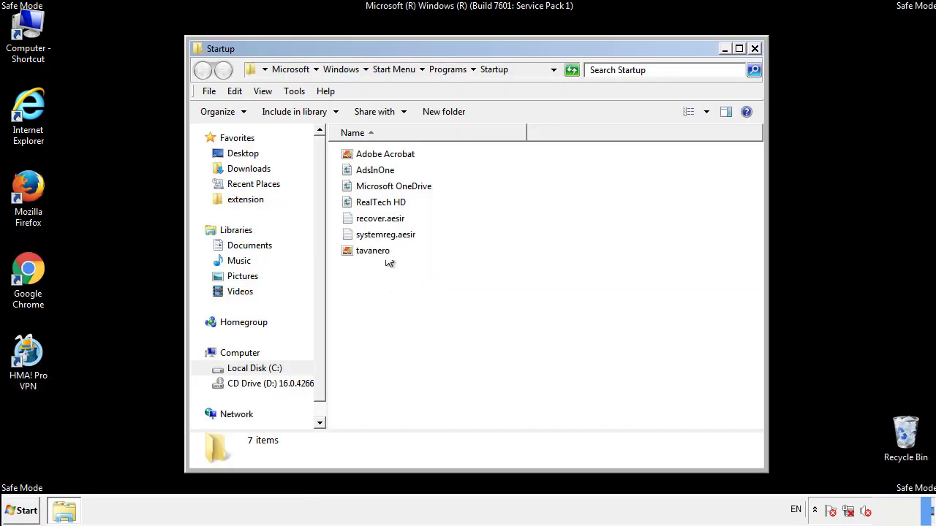
Delete AdsInOne, recover.aesir, systemreg.aesir and tavanero from the Startup folder
click(380, 172)
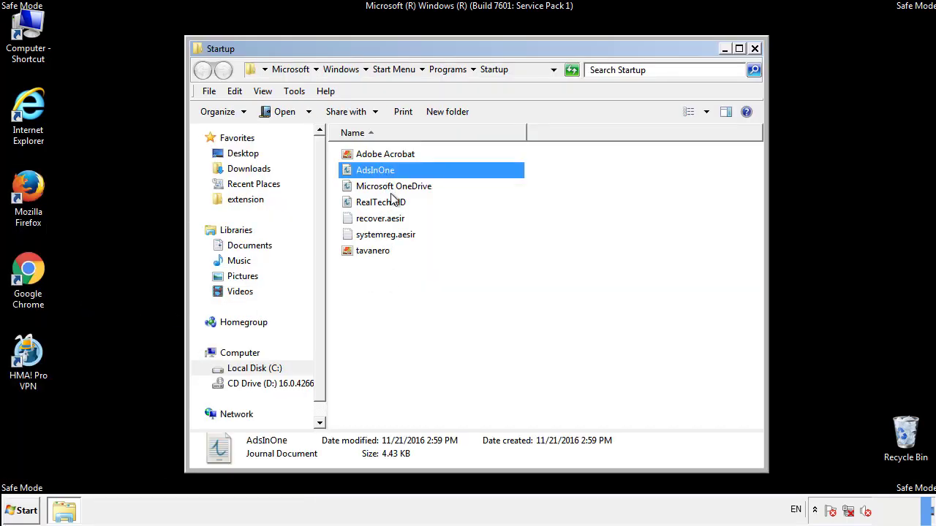
ctrl+click(381, 218)
ctrl+click(387, 234)
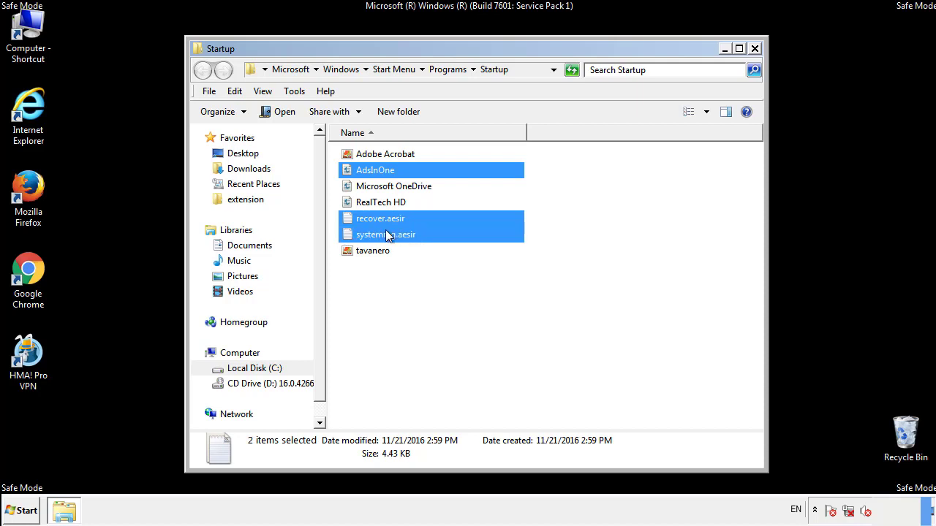
ctrl+click(374, 250)
right_click(370, 252)
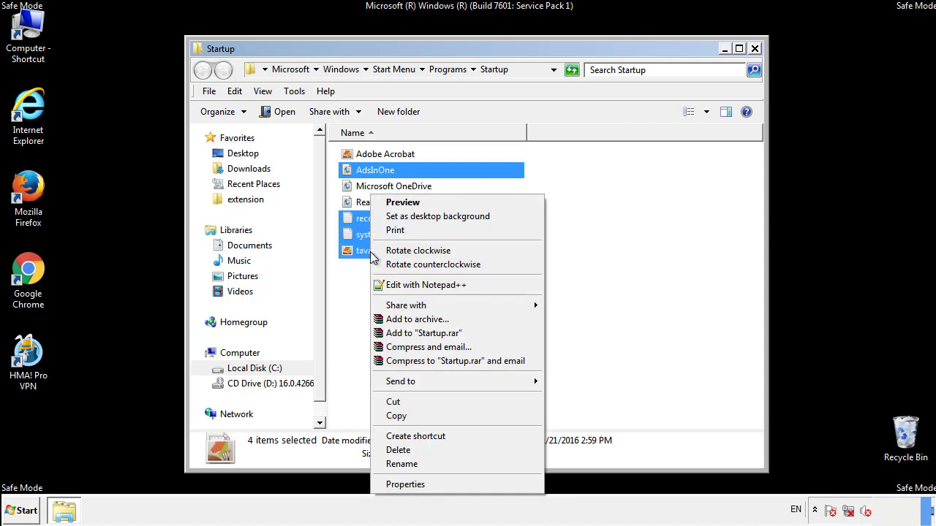
click(395, 449)
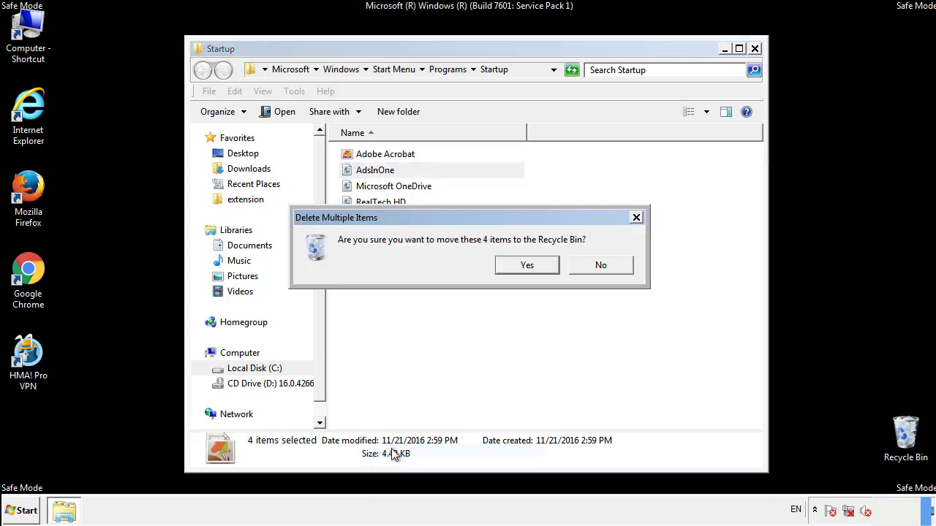
click(517, 269)
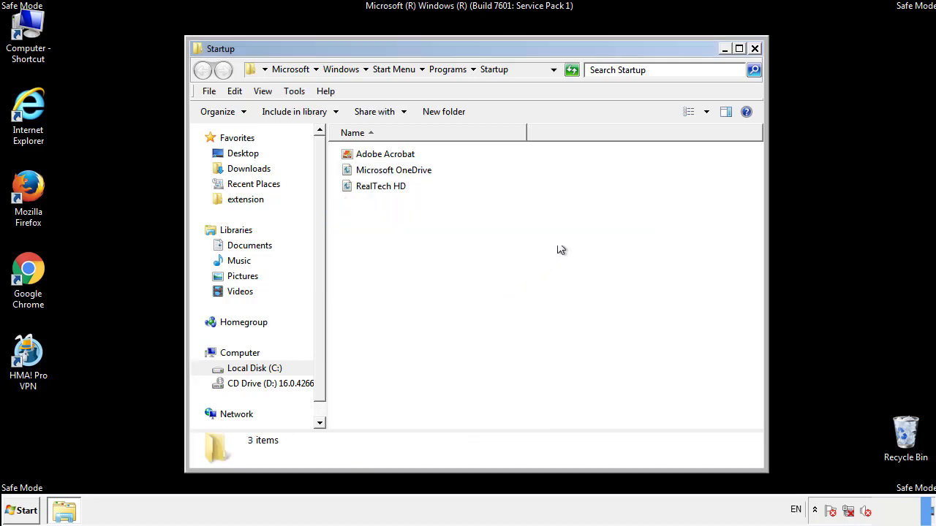
Close the Startup folder and search the Start menu for regedit
click(754, 49)
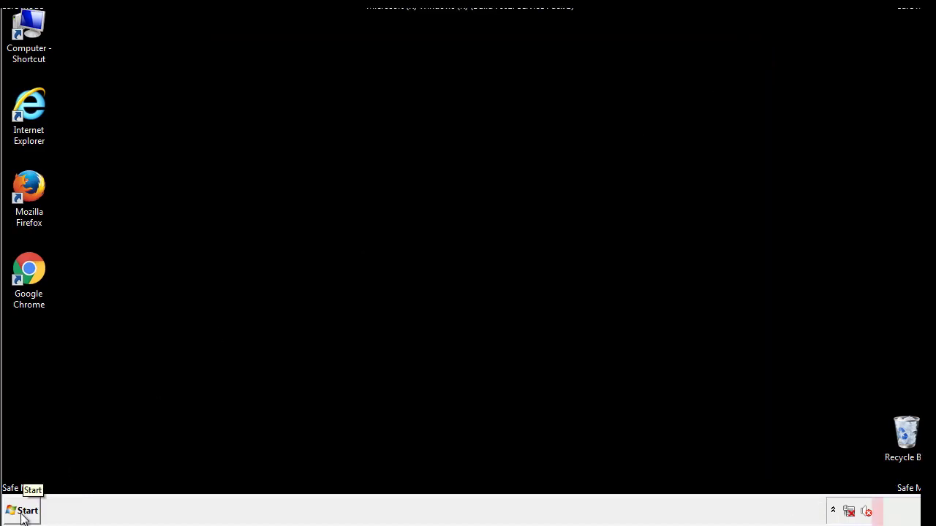
click(22, 516)
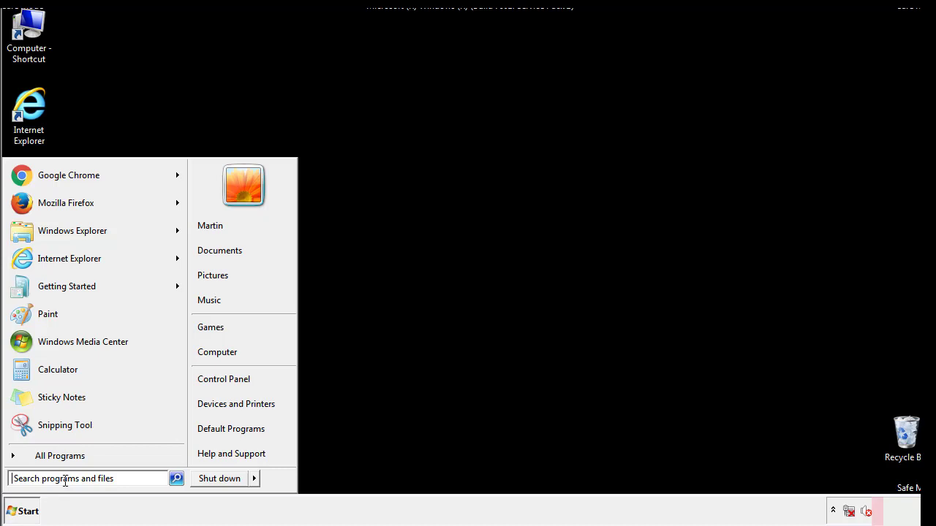
text(reged)
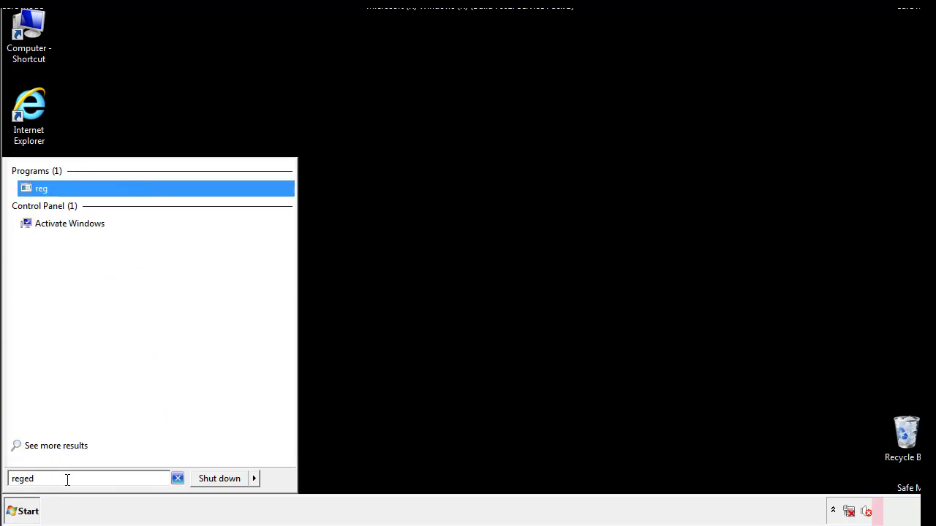
text(it)
Launch Registry Editor and navigate to HKLM\SOFTWARE\Microsoft\Windows\CurrentVersion\Run
key(Return)
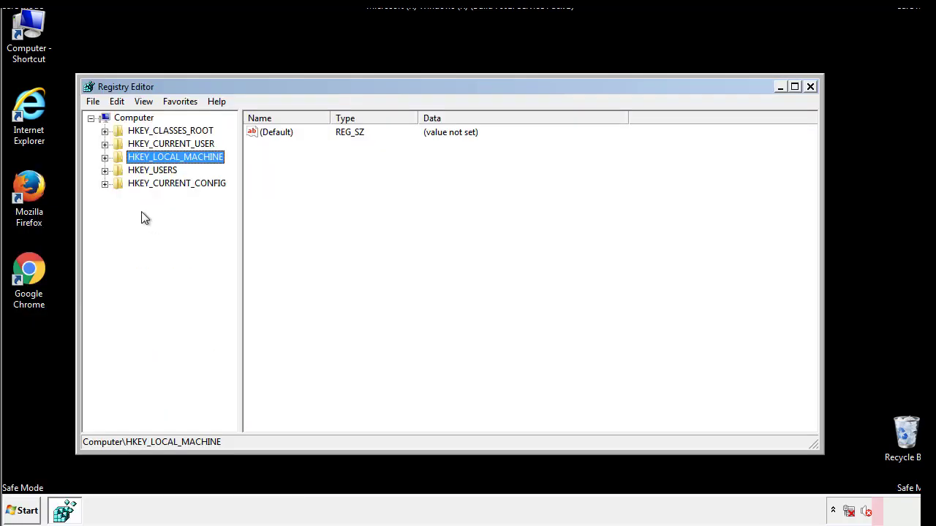
click(105, 157)
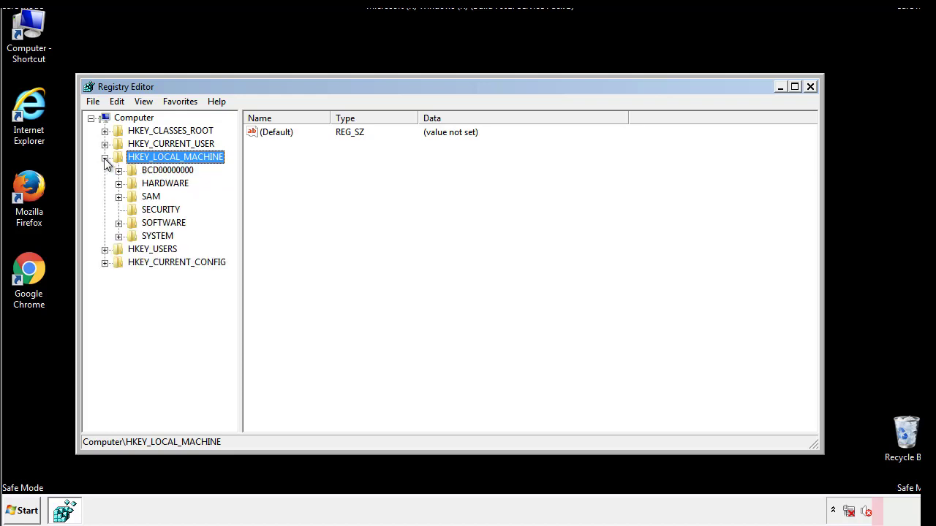
click(119, 224)
scroll(230, 219, down, 1)
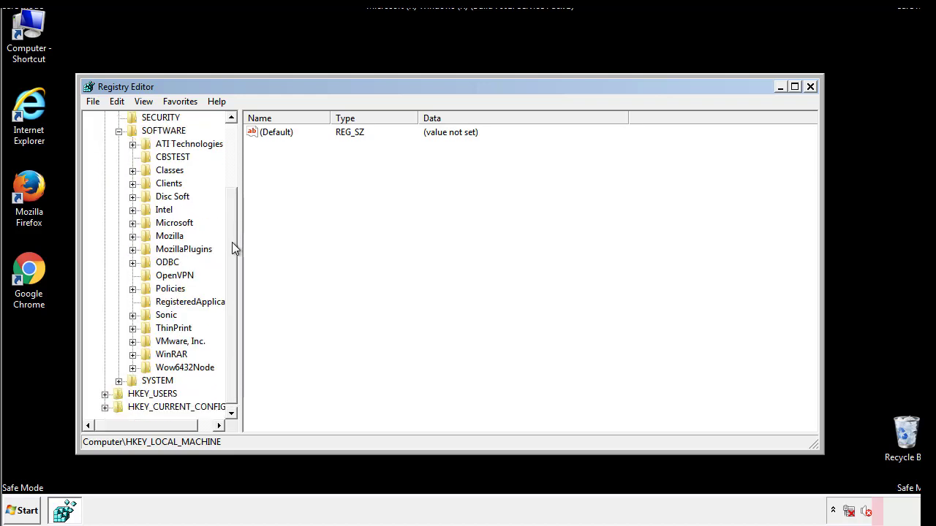
click(133, 224)
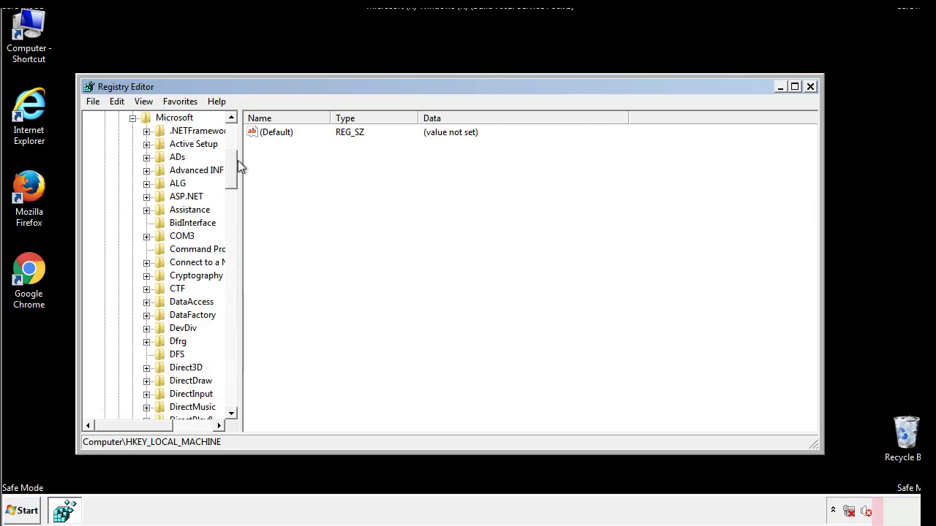
drag(230, 179, 231, 373)
click(146, 223)
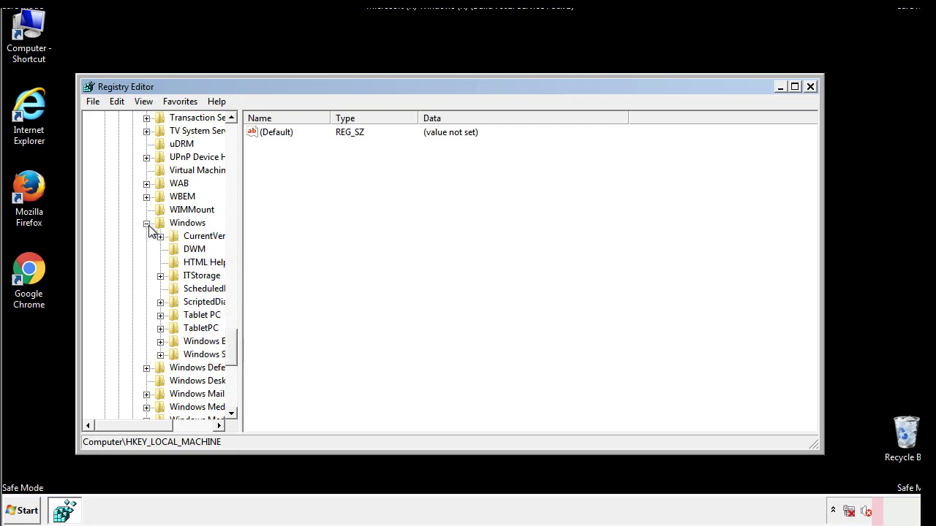
drag(128, 427, 149, 429)
click(123, 236)
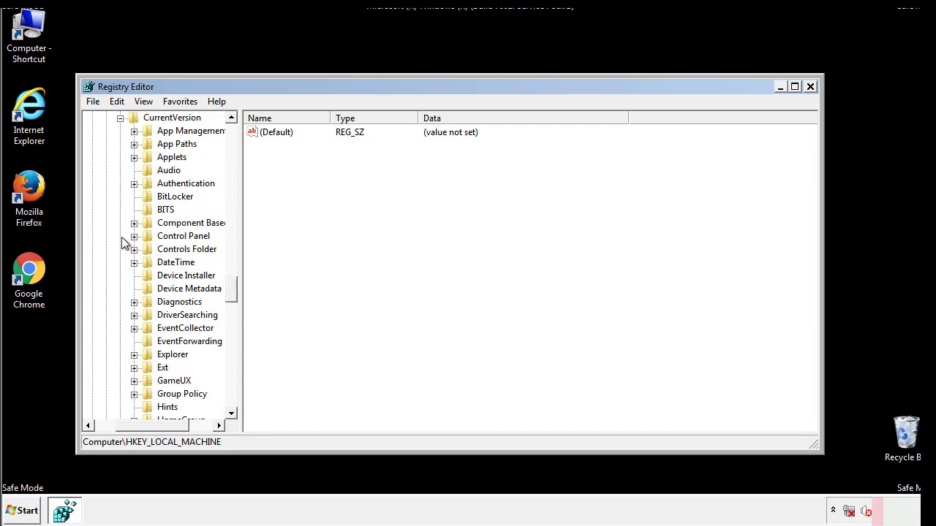
drag(238, 289, 231, 338)
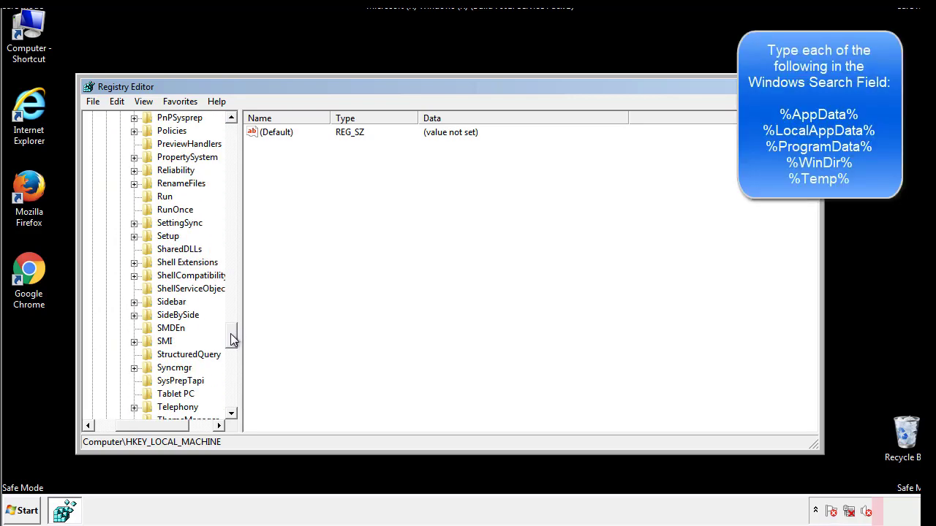
click(155, 198)
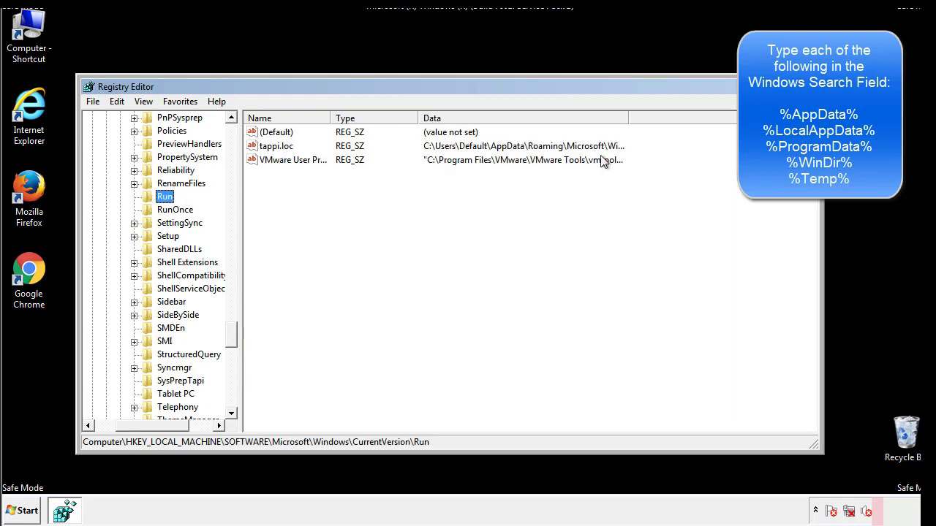
Delete the tappi.loc value from the Run key
click(276, 149)
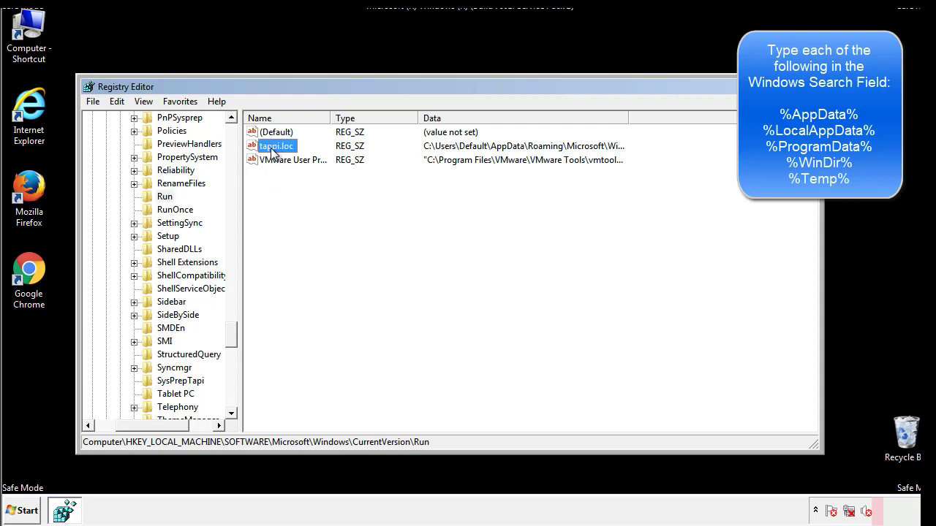
right_click(270, 148)
click(293, 190)
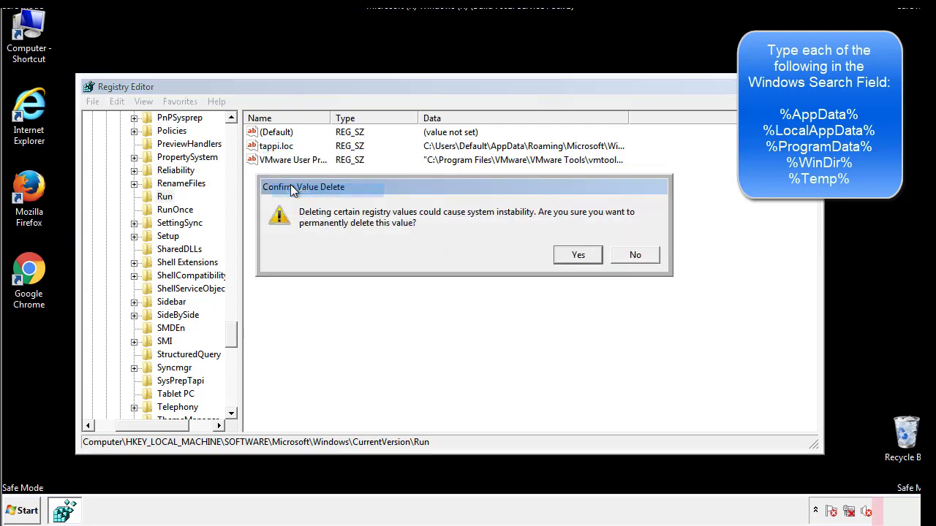
Confirm deleting tappi.loc and collapse HKEY_LOCAL_MACHINE
click(568, 256)
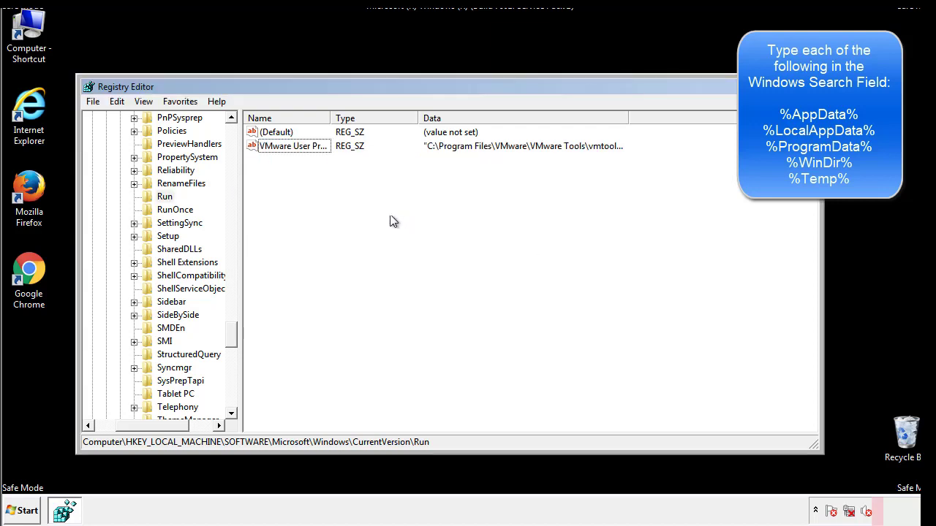
drag(233, 330, 231, 398)
drag(154, 426, 110, 429)
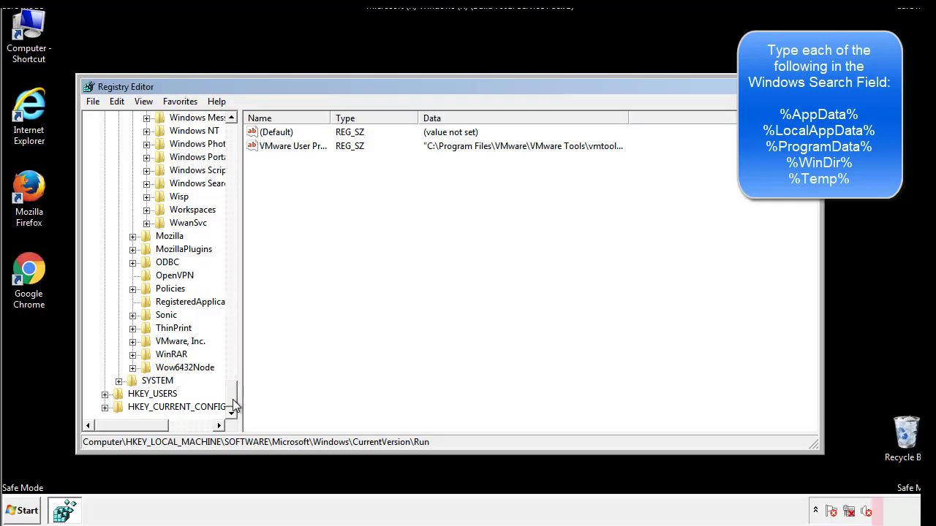
drag(231, 398, 239, 139)
click(105, 157)
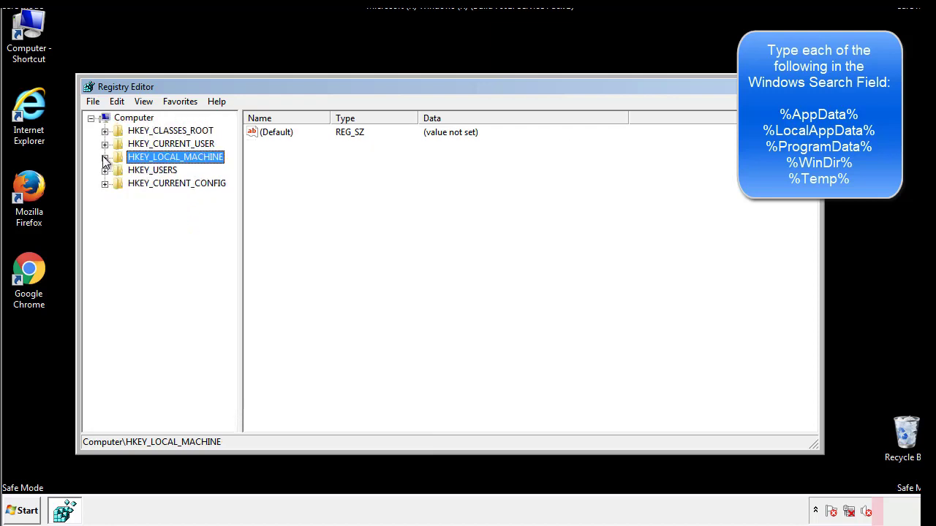
Navigate to HKEY_CURRENT_USER\Software\Microsoft\Windows\CurrentVersion\Run
click(105, 144)
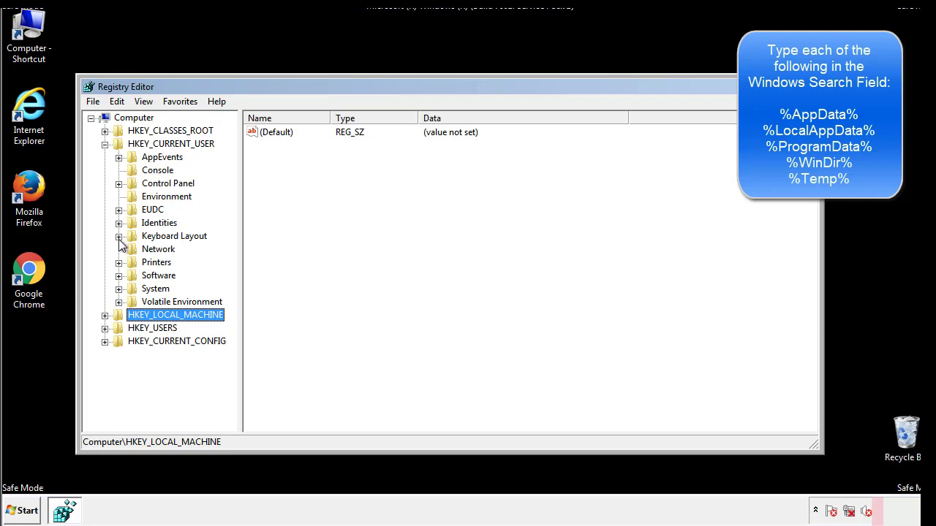
click(118, 275)
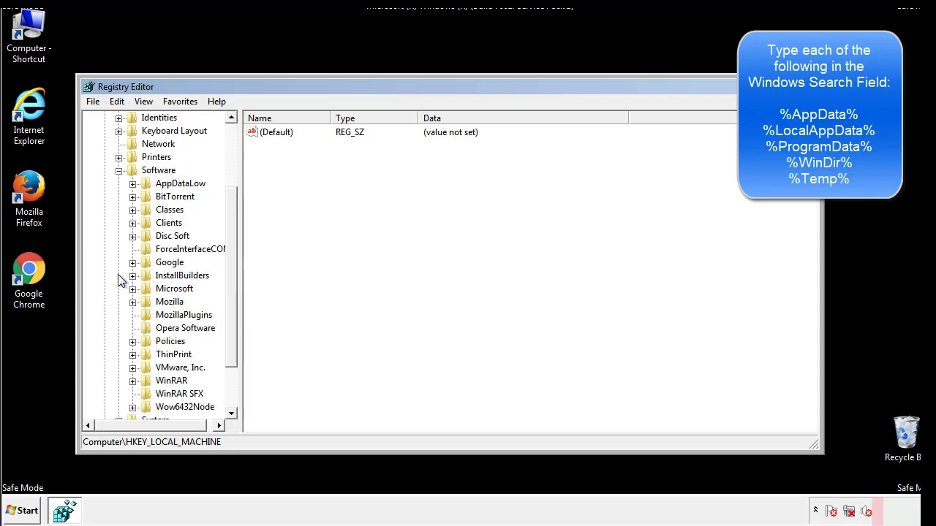
drag(229, 265, 229, 279)
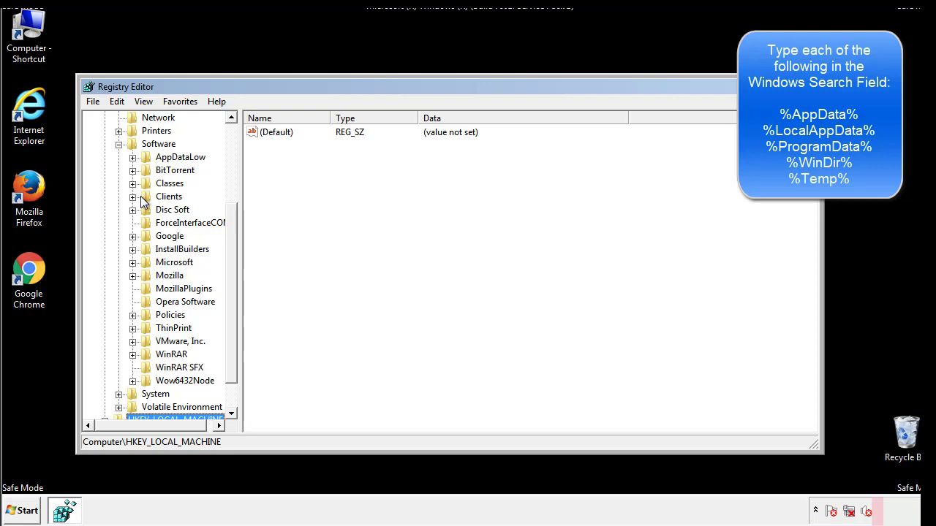
click(132, 263)
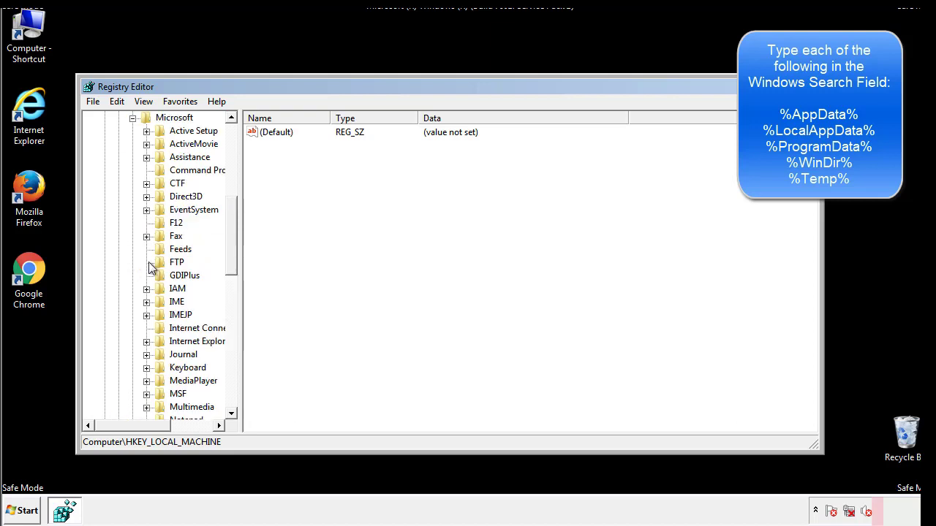
drag(229, 213, 231, 310)
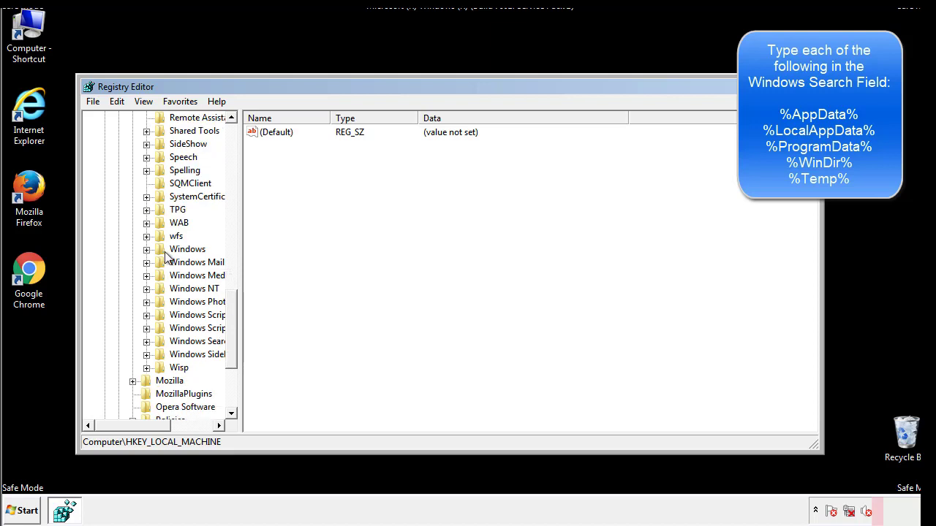
click(146, 249)
click(160, 262)
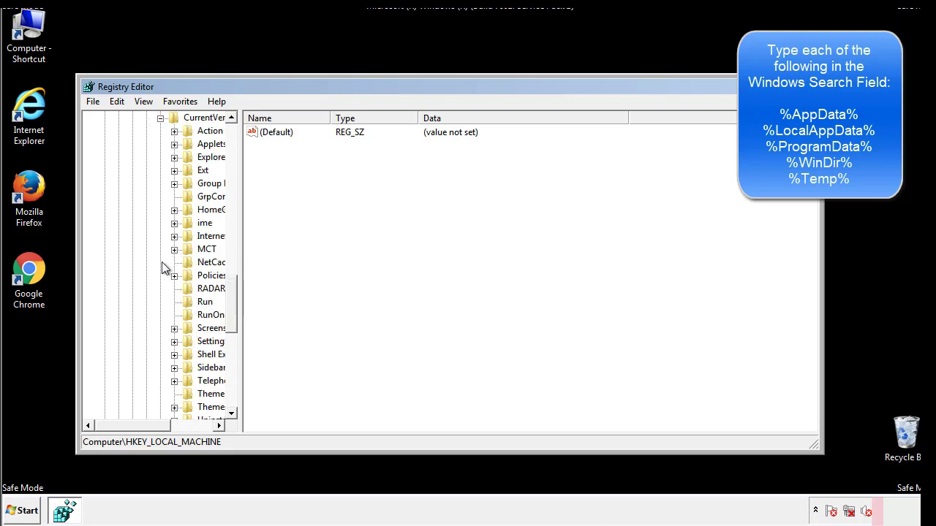
drag(142, 430, 165, 425)
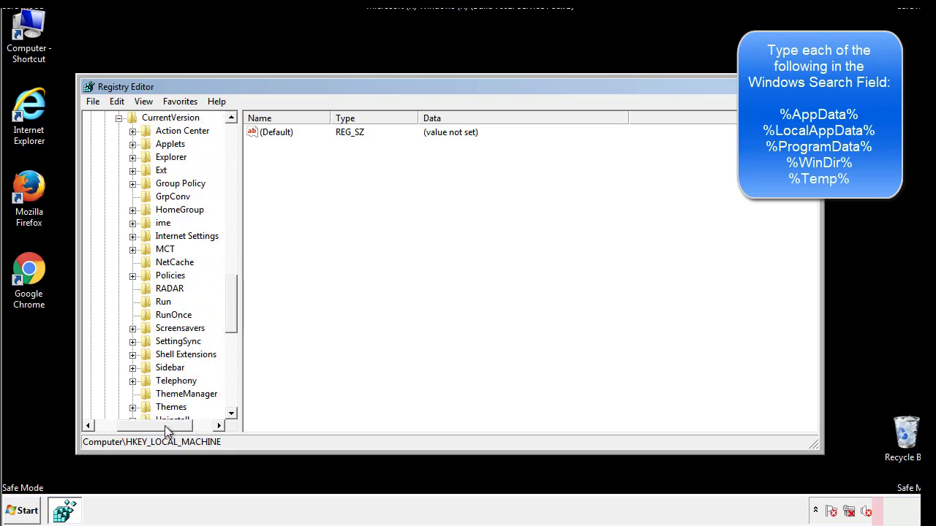
click(160, 301)
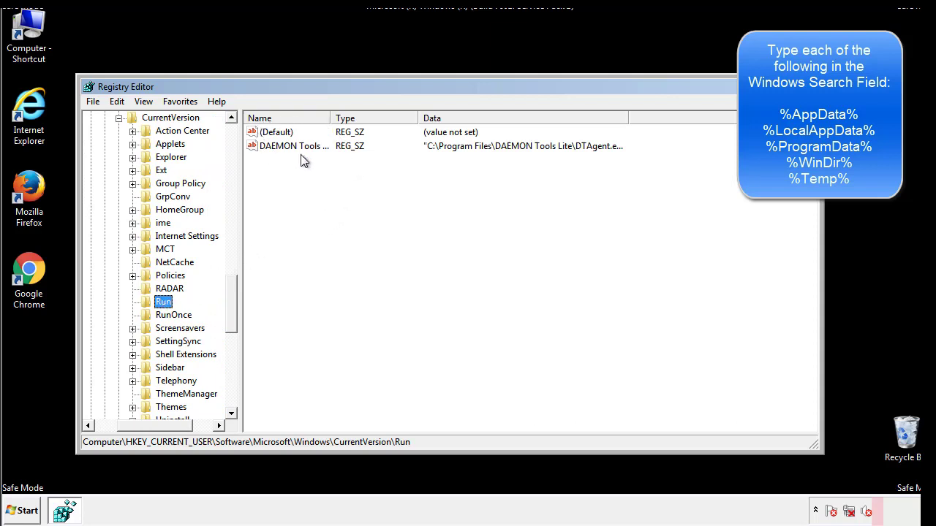
Inspect the lone DAEMON Tools startup entry, then collapse the Windows key
click(398, 170)
drag(155, 424, 135, 425)
drag(236, 318, 231, 305)
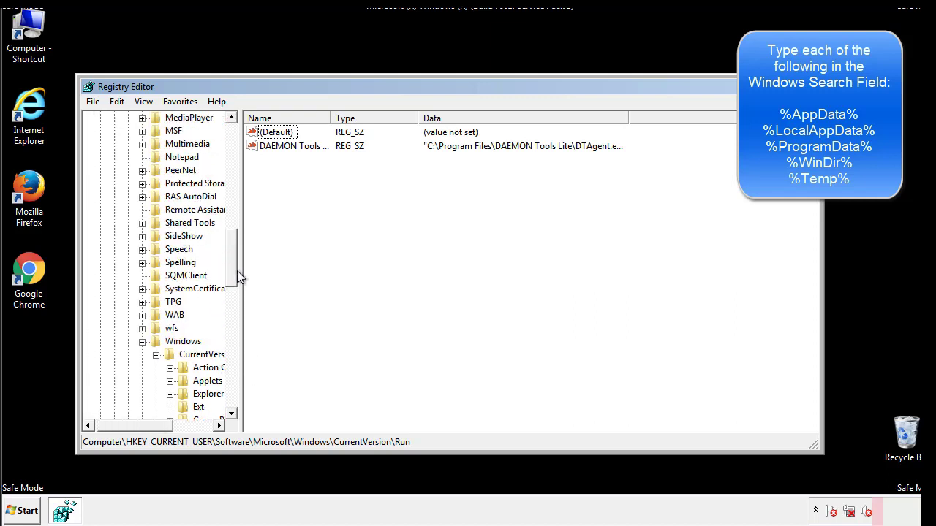
click(143, 342)
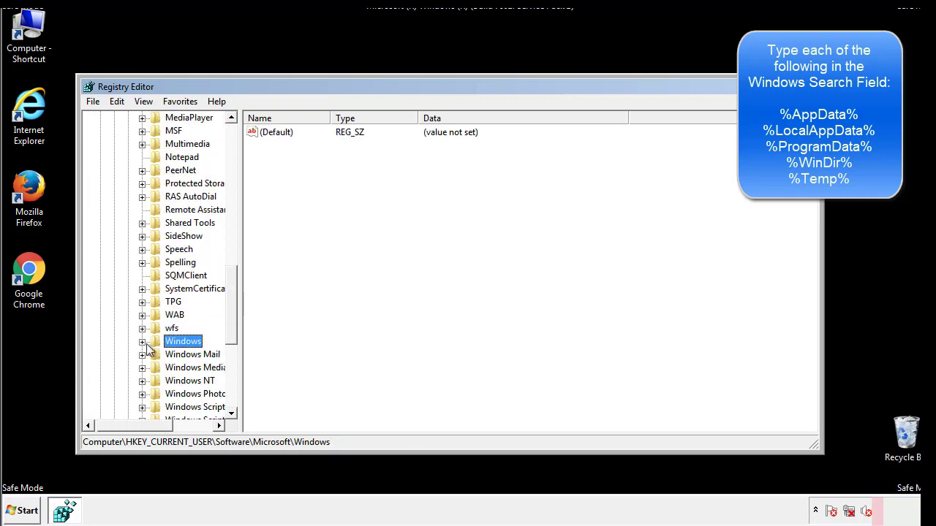
Search the registry for %temp% using Edit > Find
drag(234, 325, 235, 180)
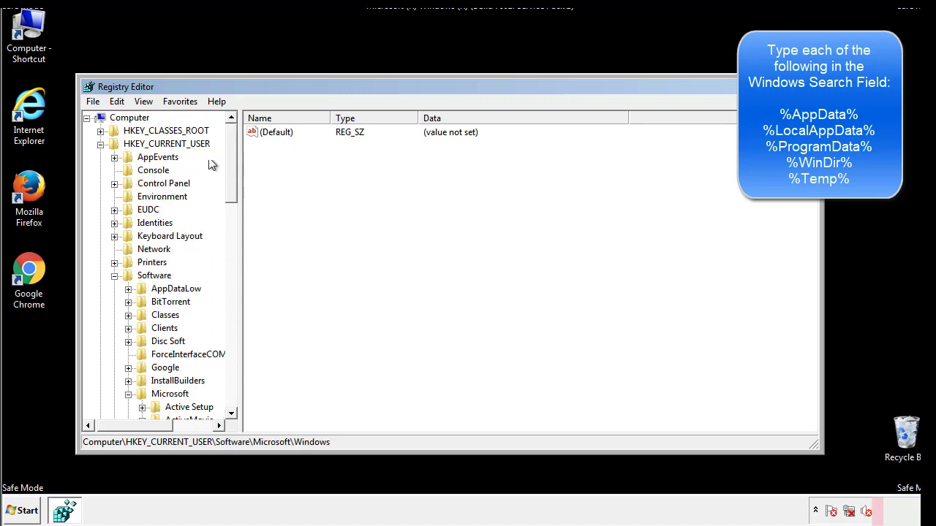
click(117, 102)
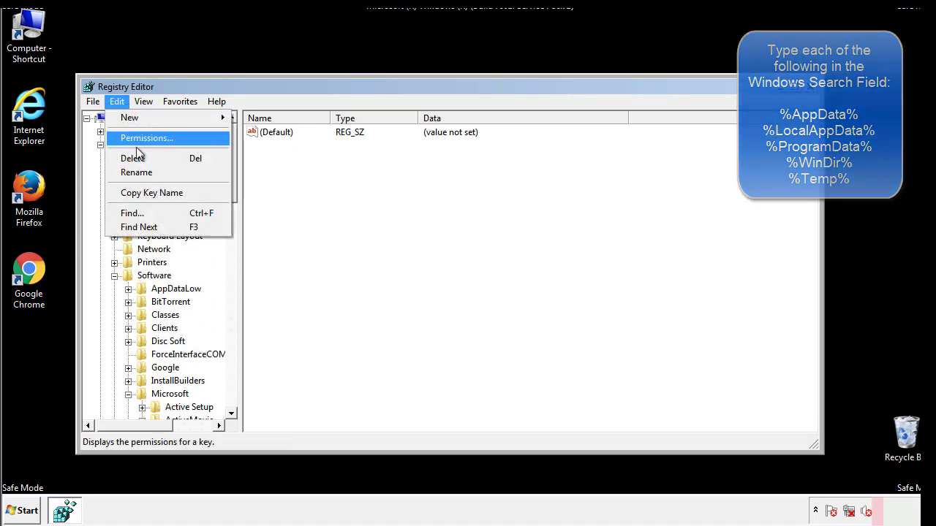
click(132, 213)
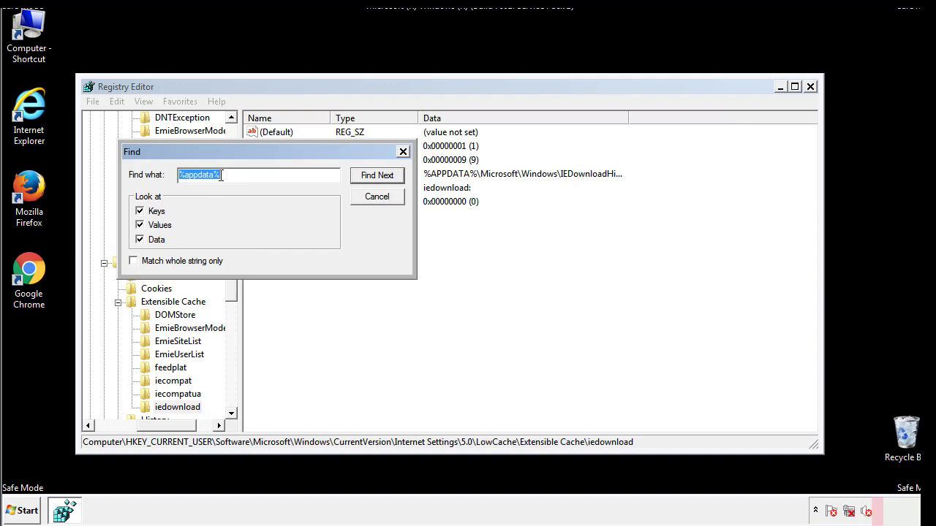
text(%temp%)
key(Return)
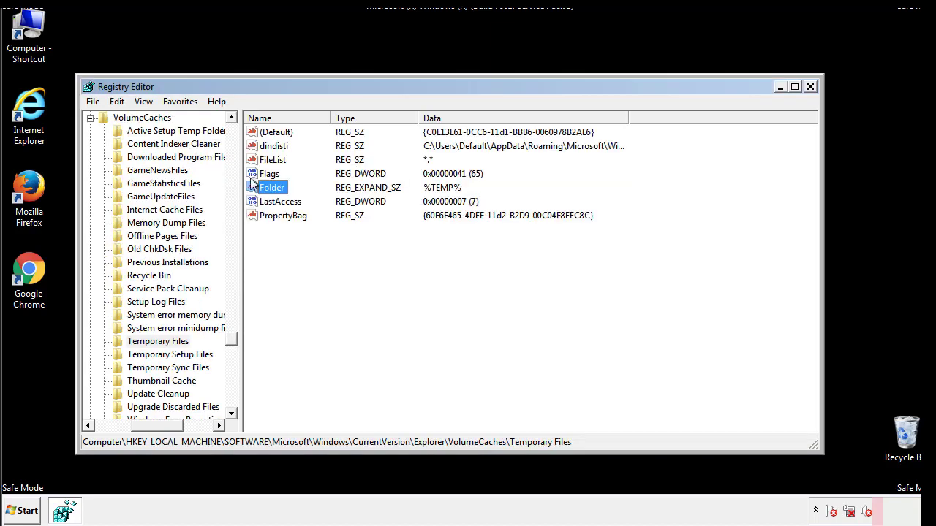
Delete every value except (Default) from the found Temporary Files key
click(383, 257)
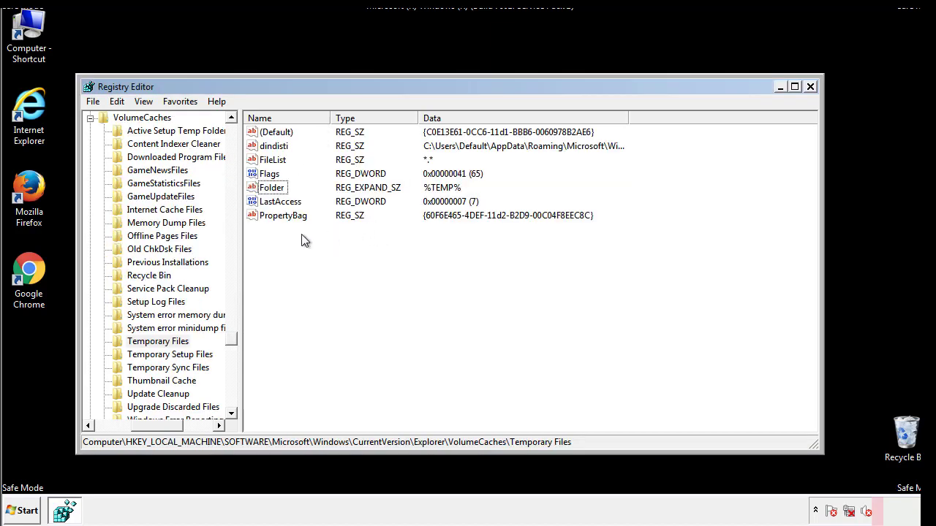
drag(300, 233, 264, 131)
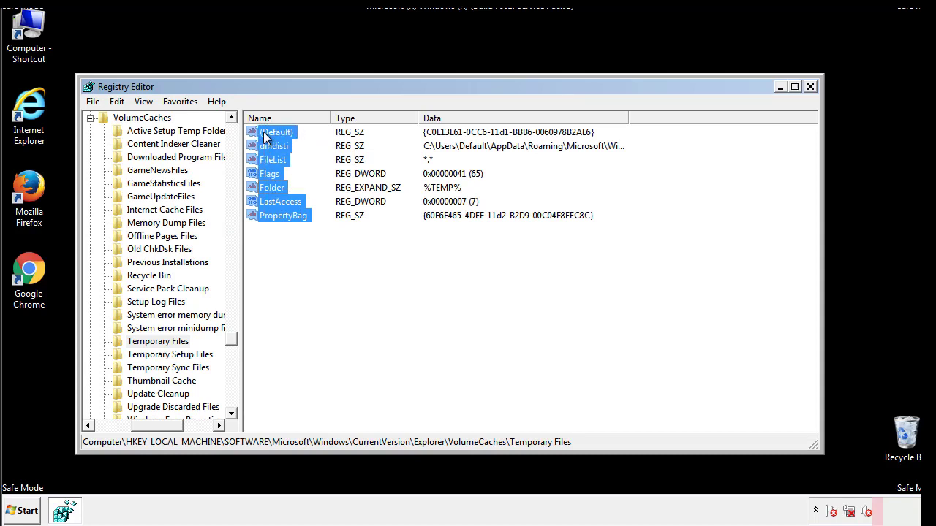
right_click(264, 132)
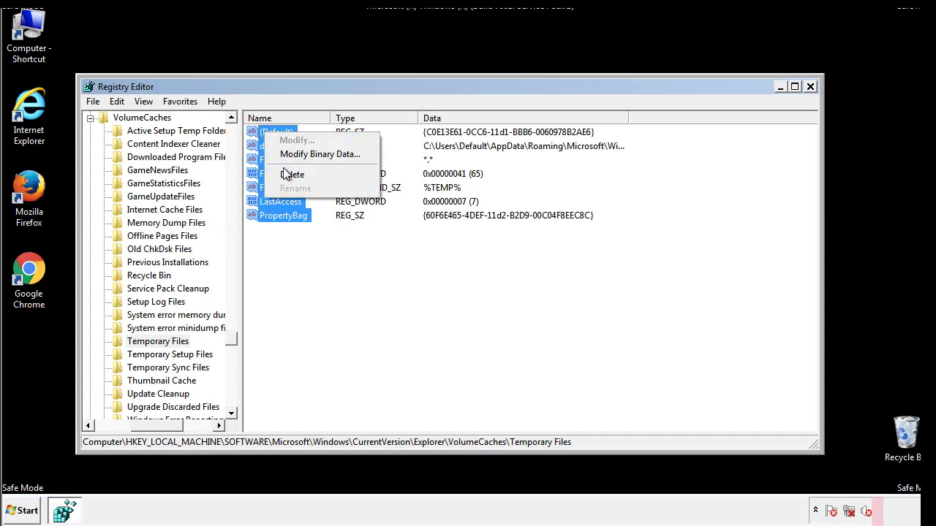
click(284, 173)
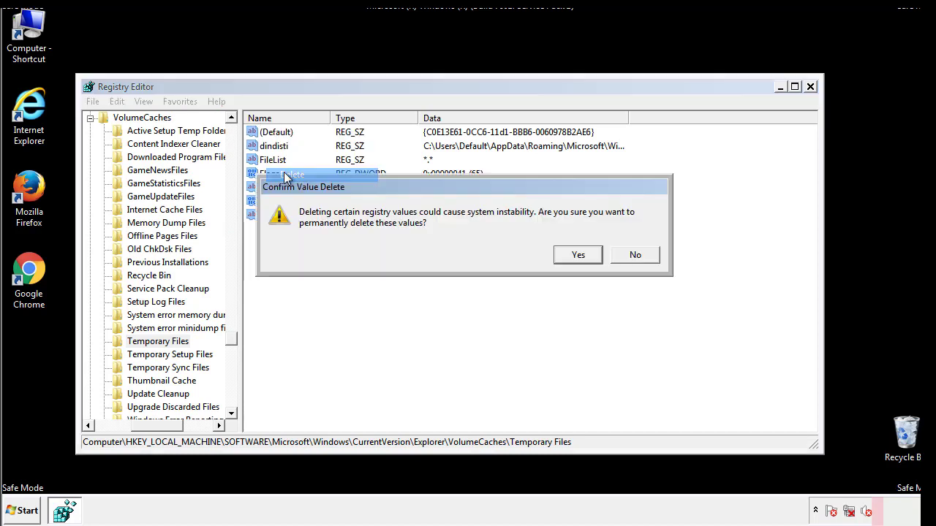
click(595, 253)
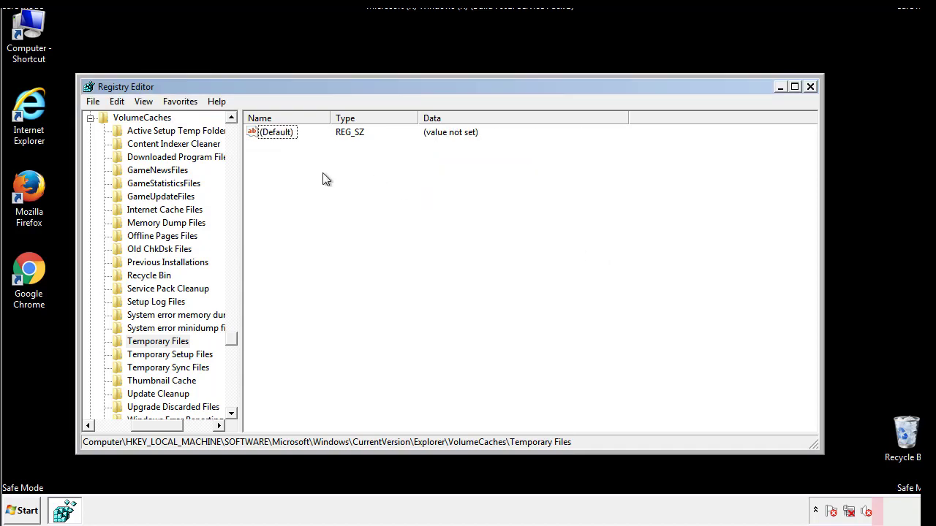
Close Registry Editor and launch msconfig from the Start search
click(811, 87)
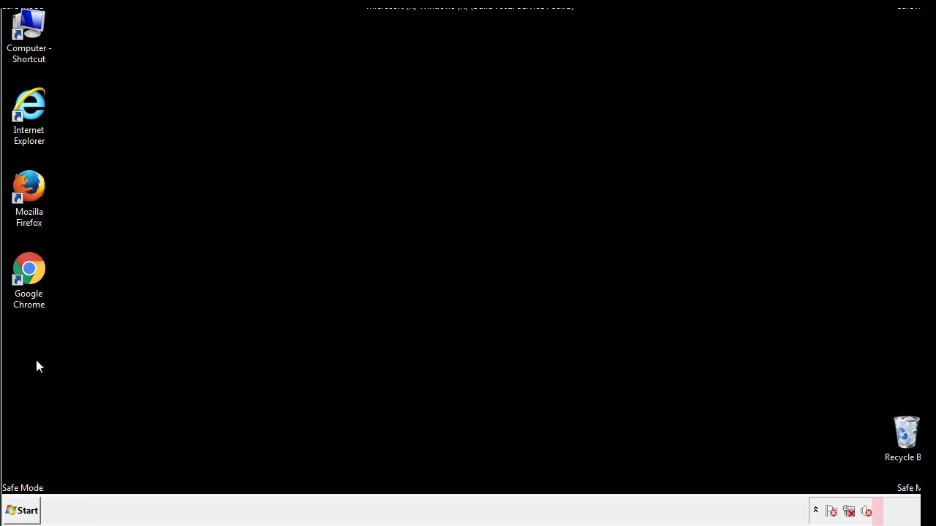
click(19, 513)
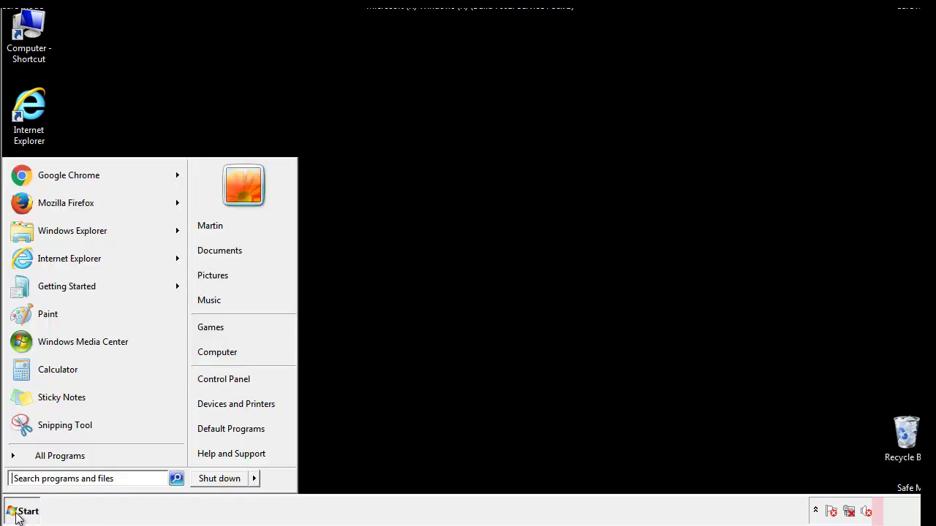
click(51, 478)
text(mscon)
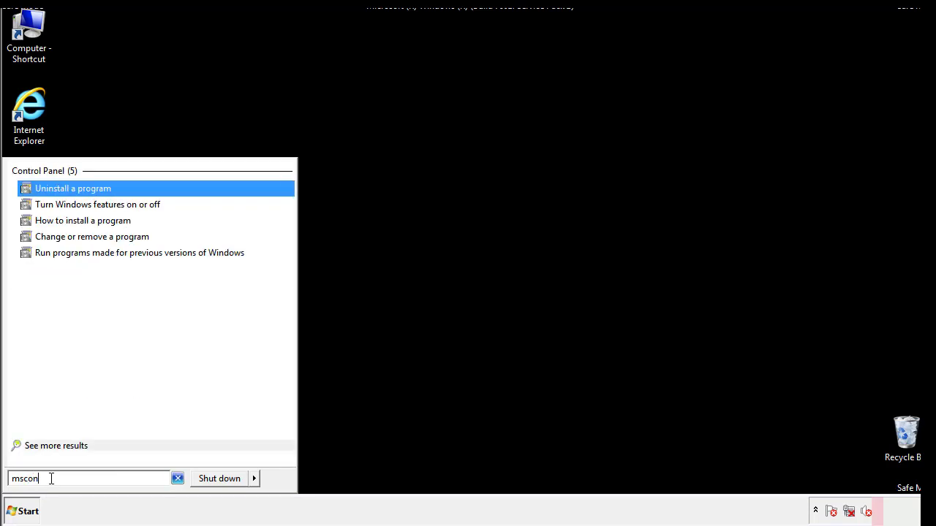
text(fig)
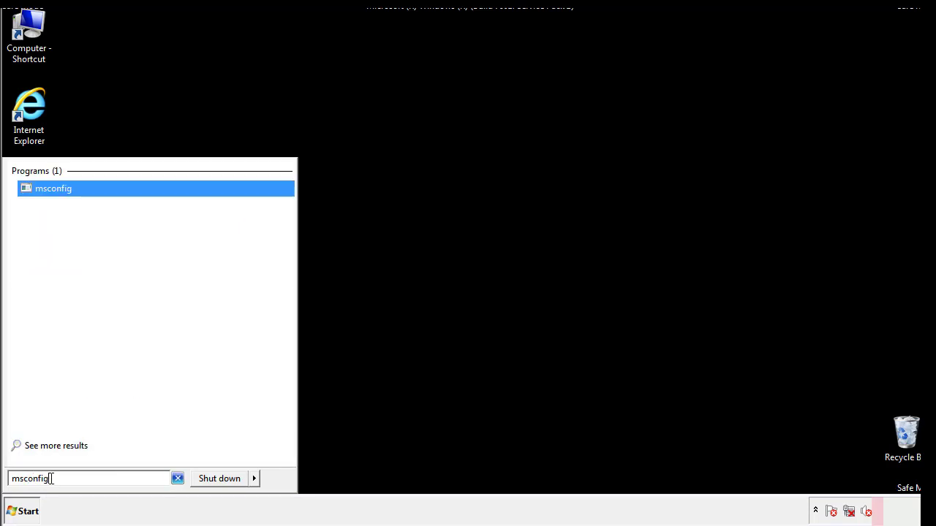
key(Return)
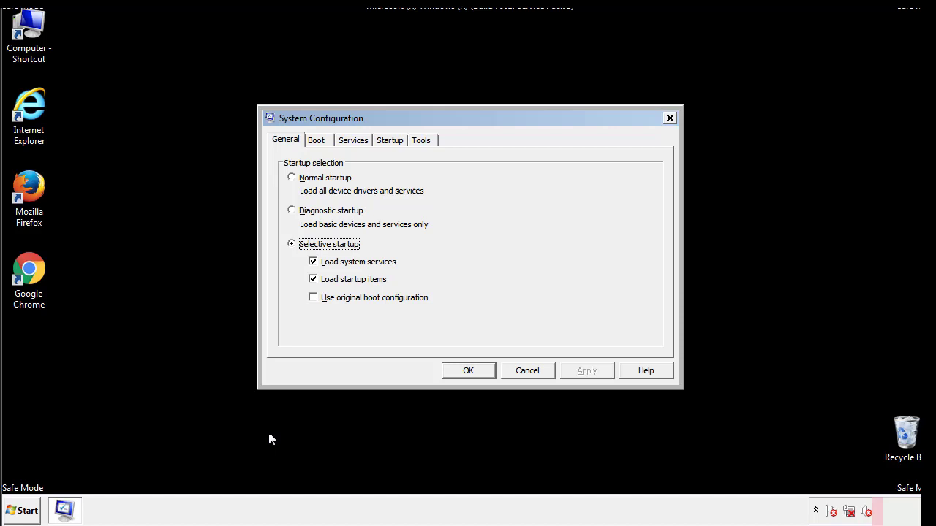
Uncheck Safe boot on the Boot tab, apply it, and restart Windows
click(319, 140)
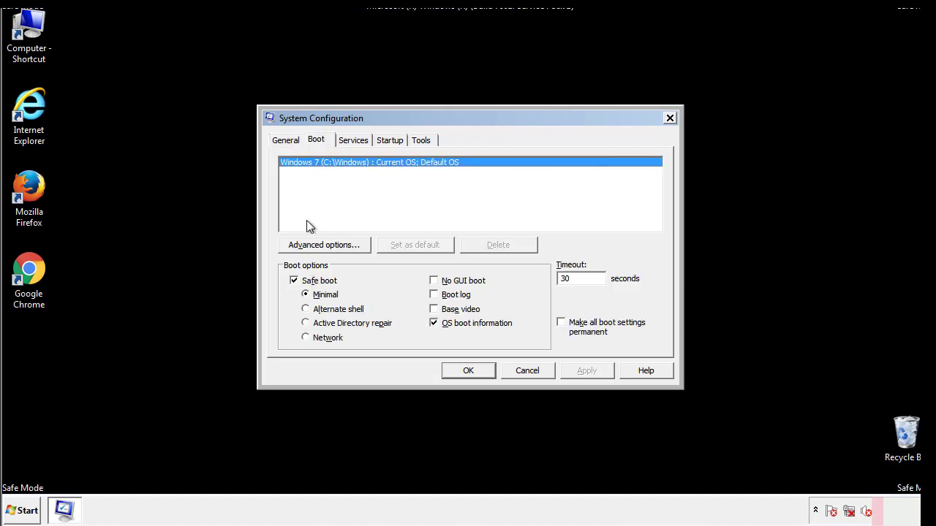
click(295, 281)
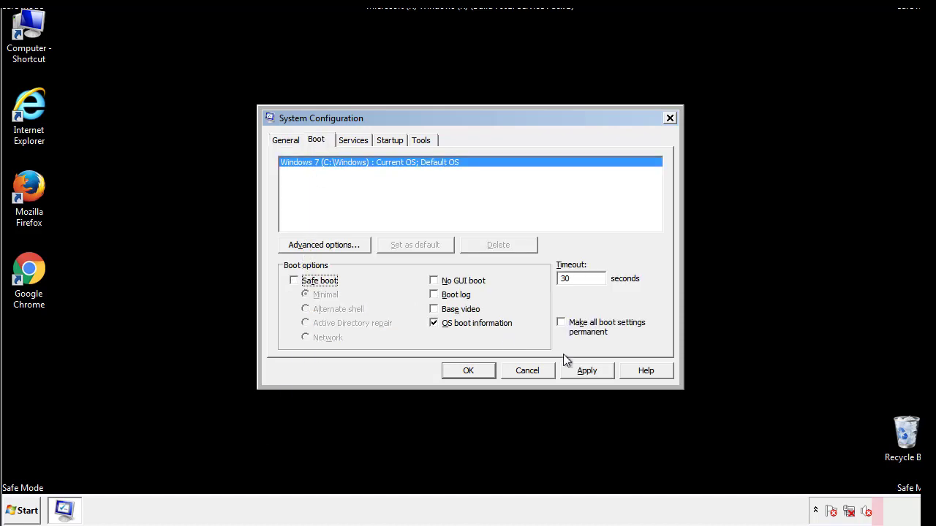
click(589, 370)
click(466, 371)
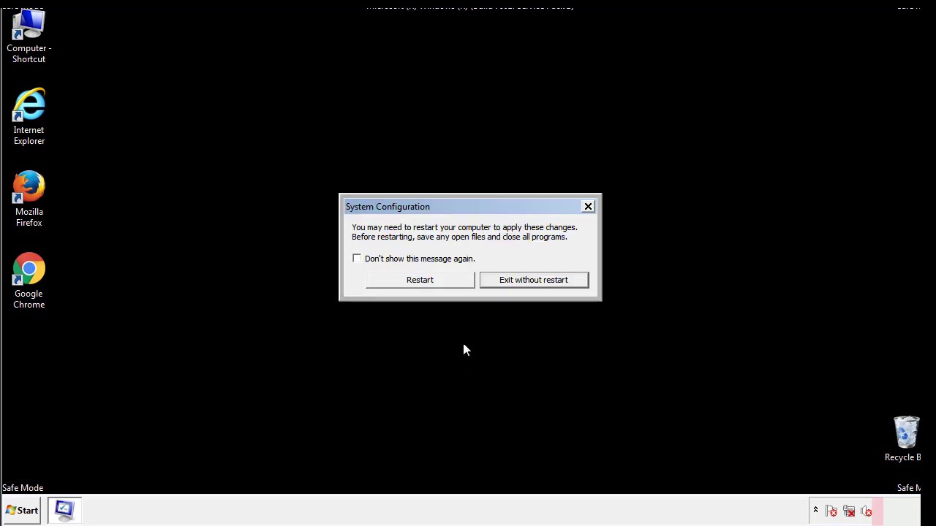
click(432, 285)
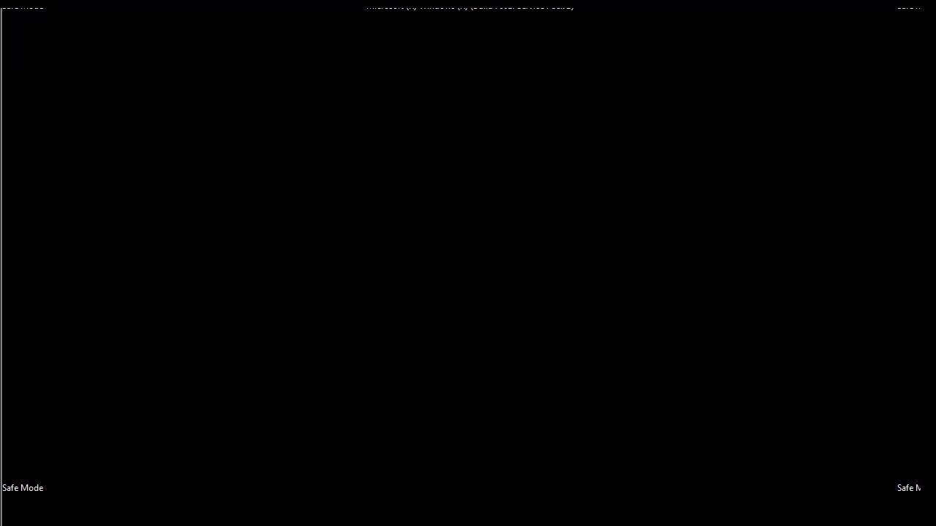